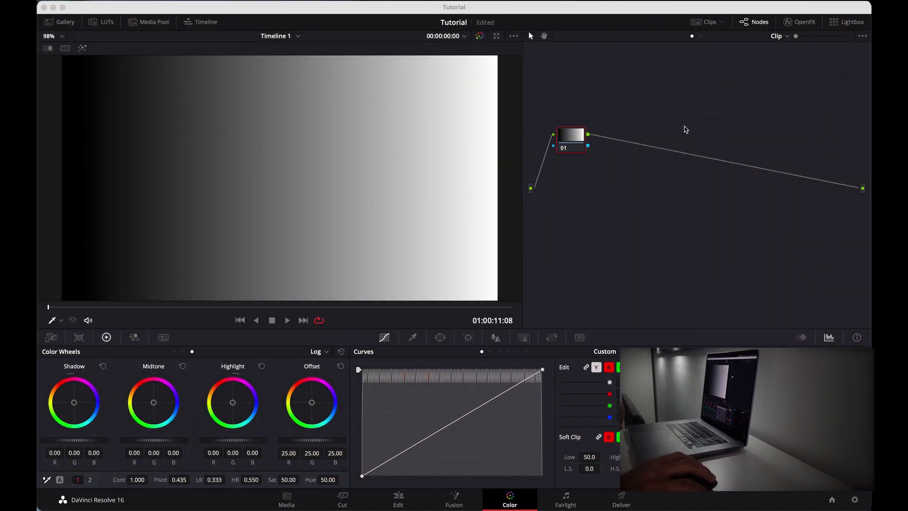
After node 01, add serial node 02 and a parallel node, moving node 02 above node 01's row.
left_click_drag(574, 141, 568, 121)
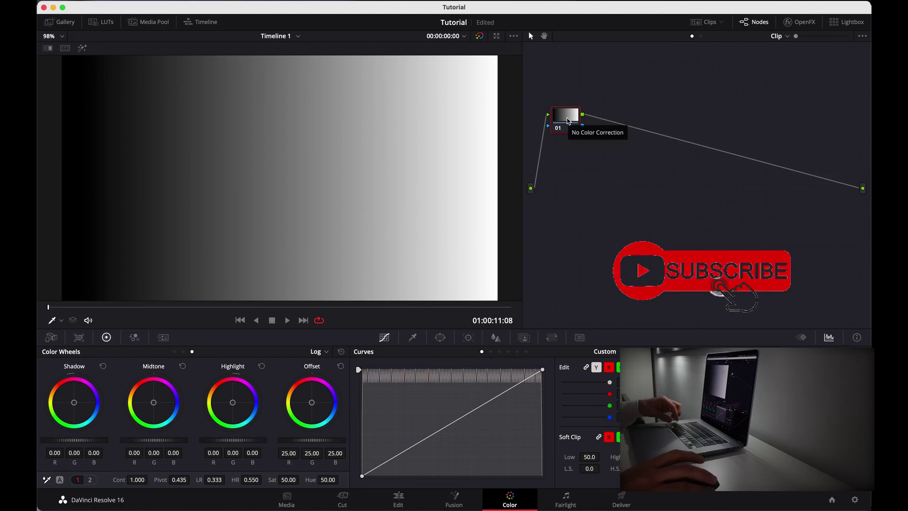
key("alt+s")
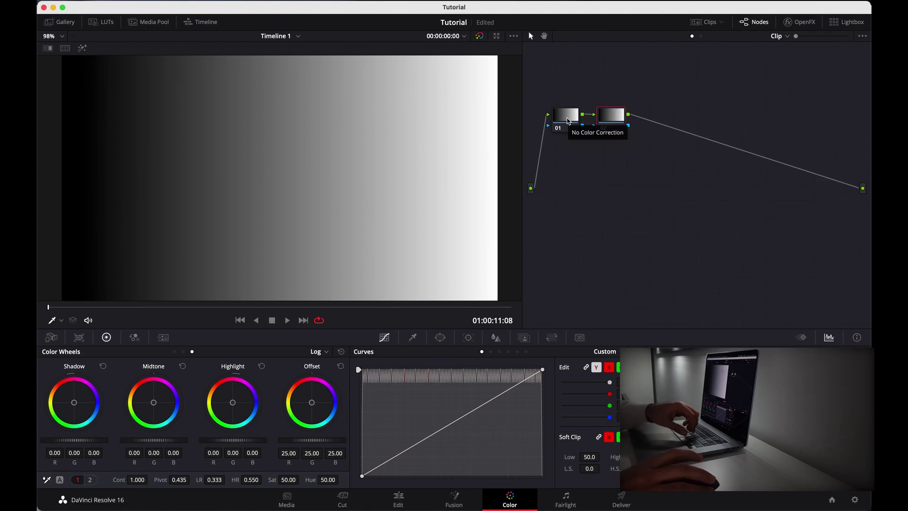
key("alt+p")
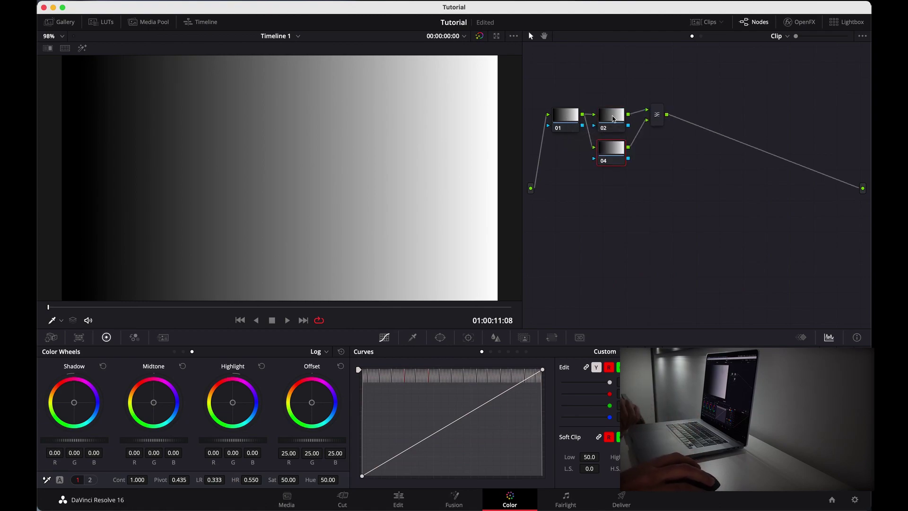
left_click_drag(614, 119, 612, 81)
Lower the parallel mixer slightly and add a third parallel node 05 to it.
left_click(610, 151)
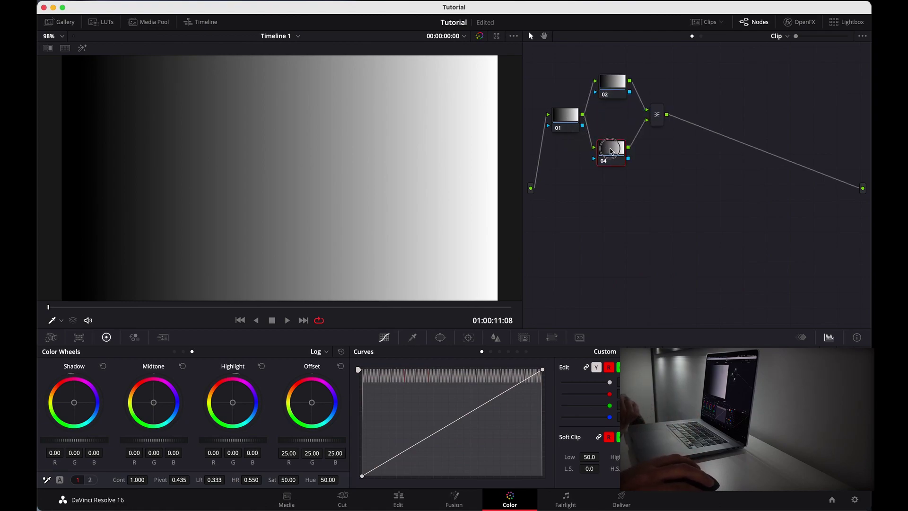
left_click(658, 116)
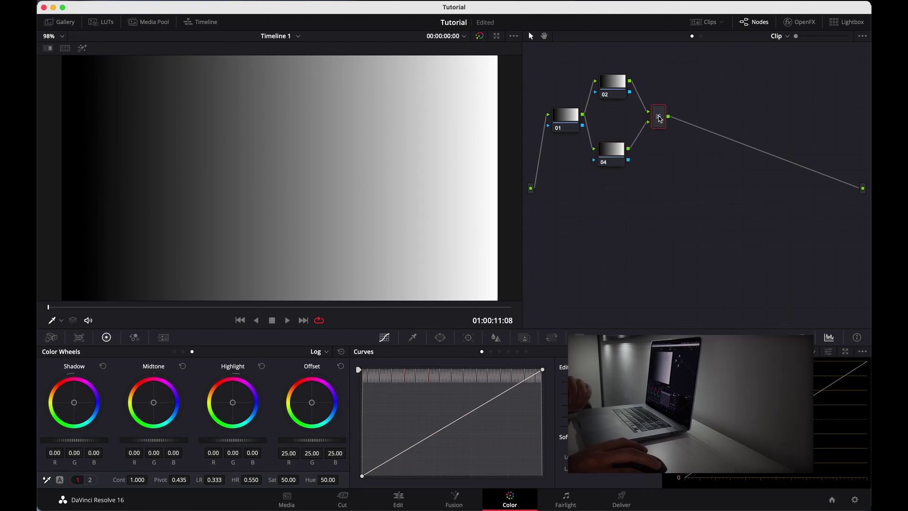
left_click_drag(661, 124, 661, 128)
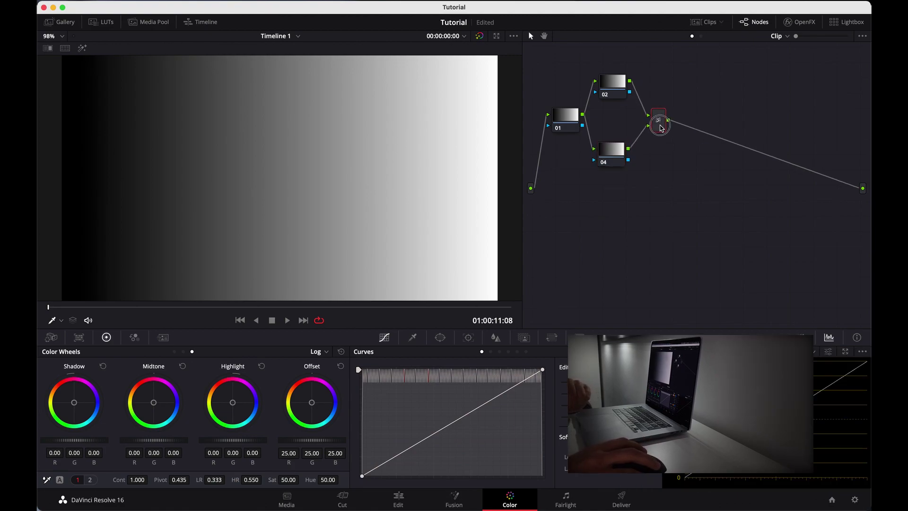
key("alt+p")
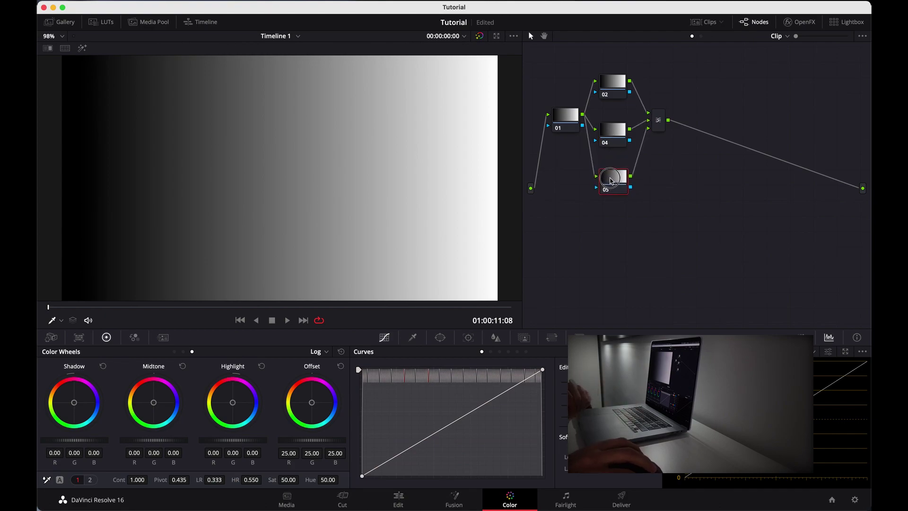
On node 02, set the RGB Mixer's Red Output R and Green Output G to -2.00.
left_click(609, 83)
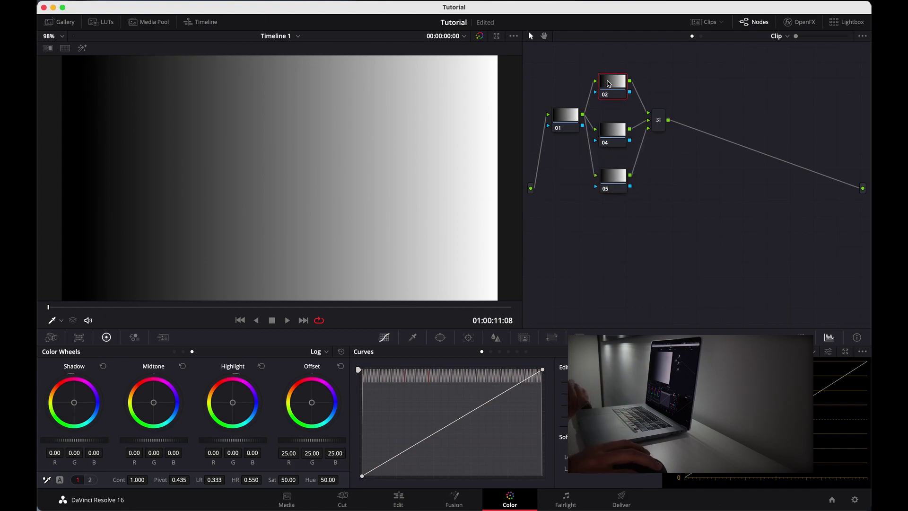
left_click(142, 336)
left_click_drag(65, 395, 64, 439)
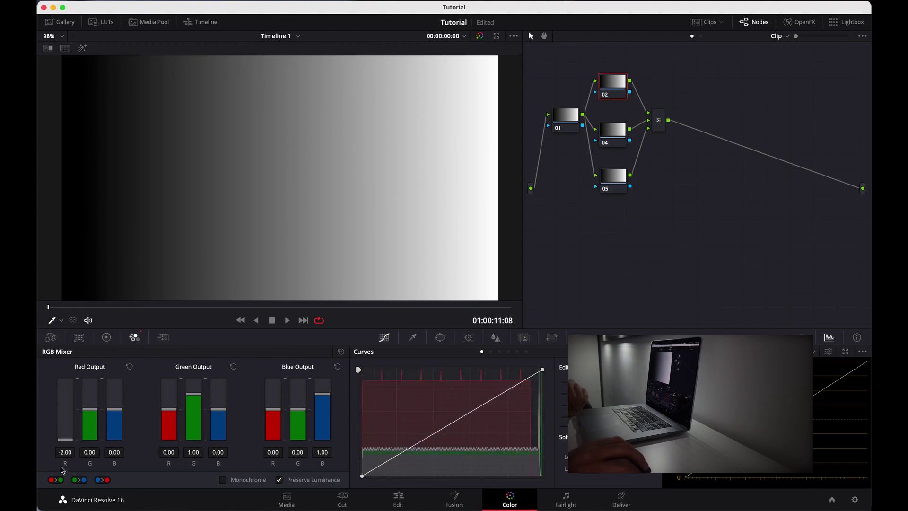
left_click_drag(193, 396, 186, 451)
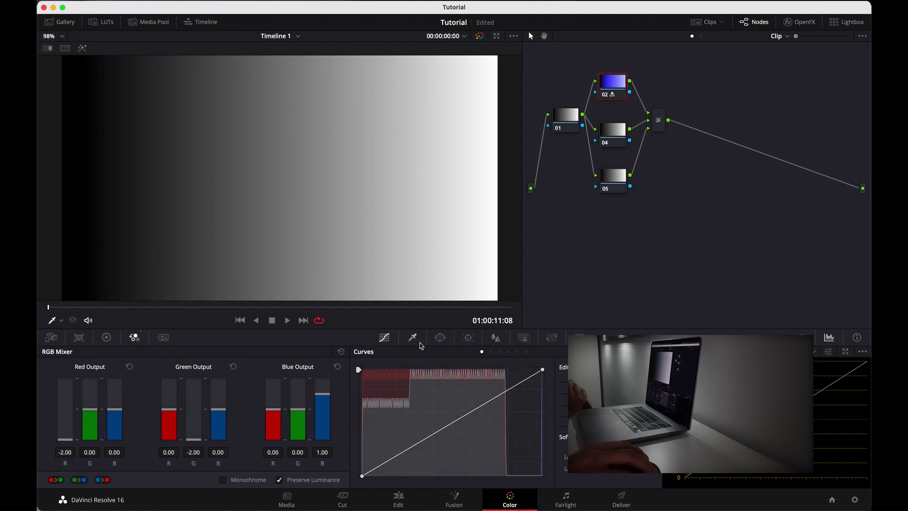
Add a circle window to node 02, shrink it and move it up and right.
left_click(439, 337)
left_click(370, 398)
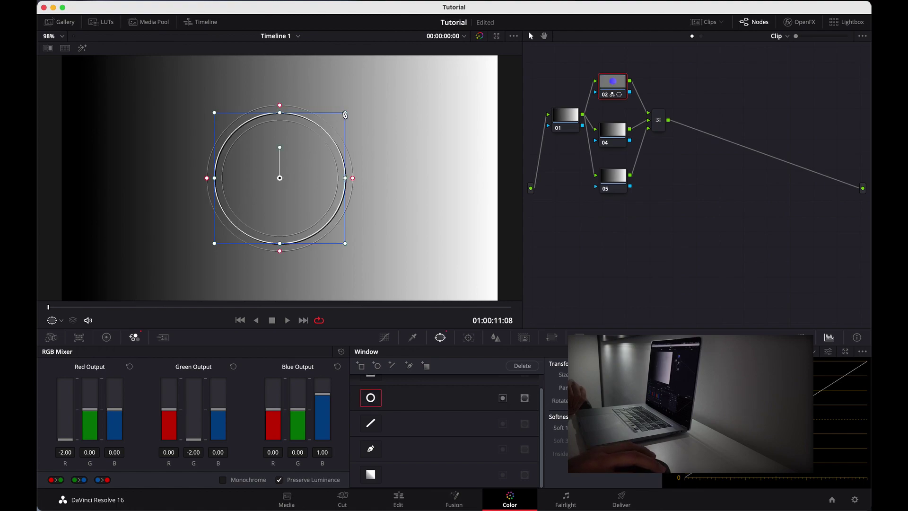
left_click_drag(345, 115, 313, 145)
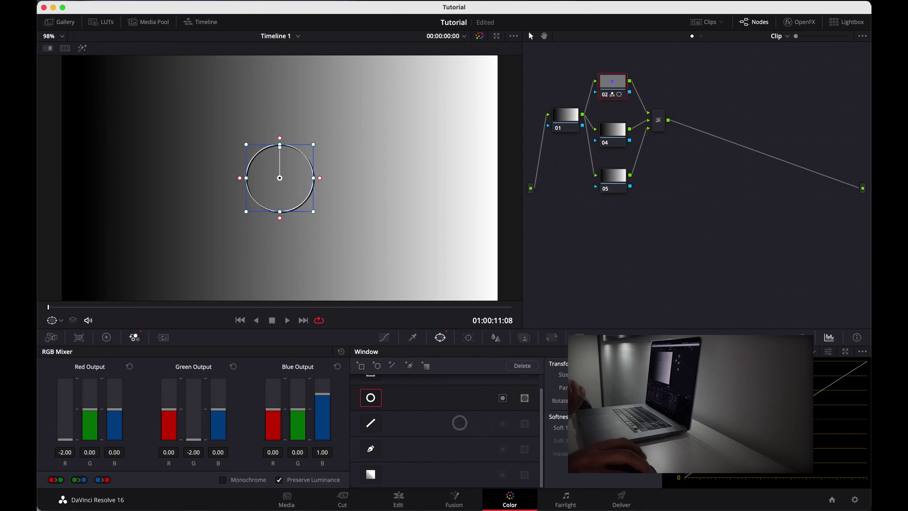
left_click_drag(285, 206, 302, 169)
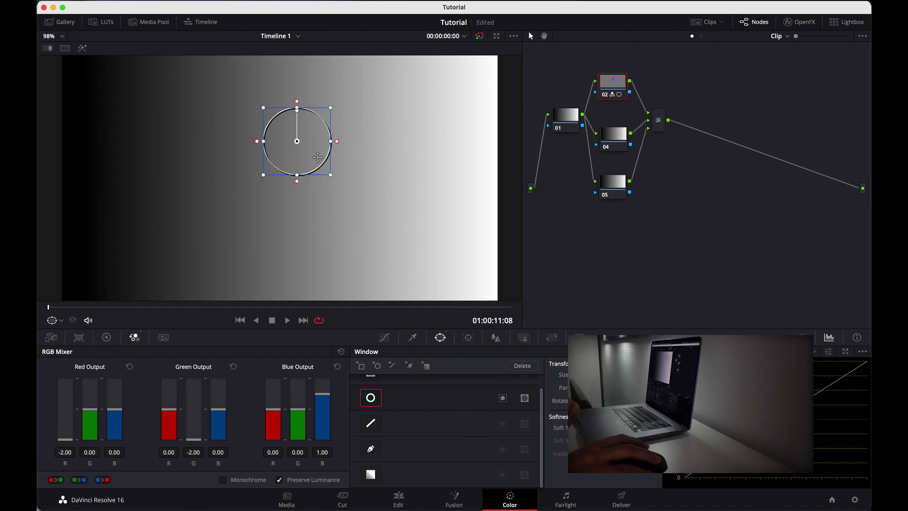
mouse_move(615, 89)
left_mouse_down()
mouse_move(617, 231)
mouse_move(612, 86)
left_mouse_up()
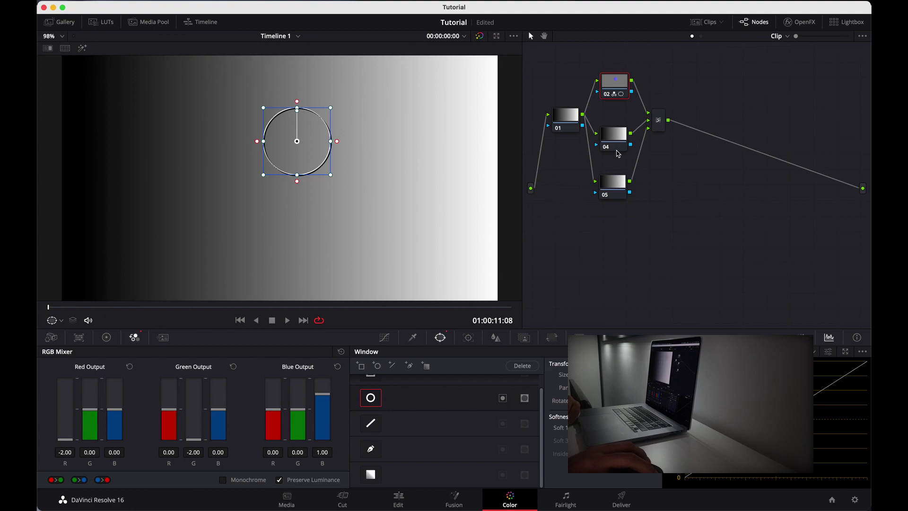
Give node 05 a small circle window right of centre, lowering green and blue outputs to make it red.
left_click(612, 186)
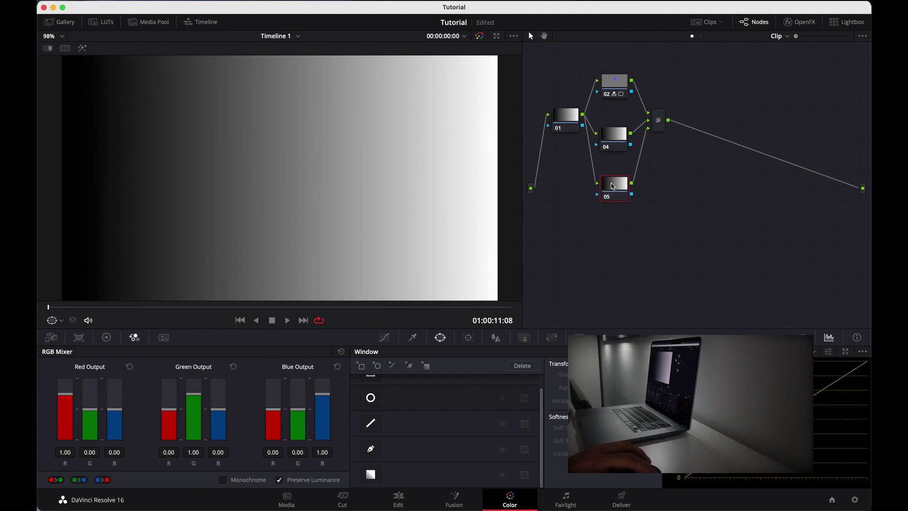
left_click_drag(611, 141, 611, 135)
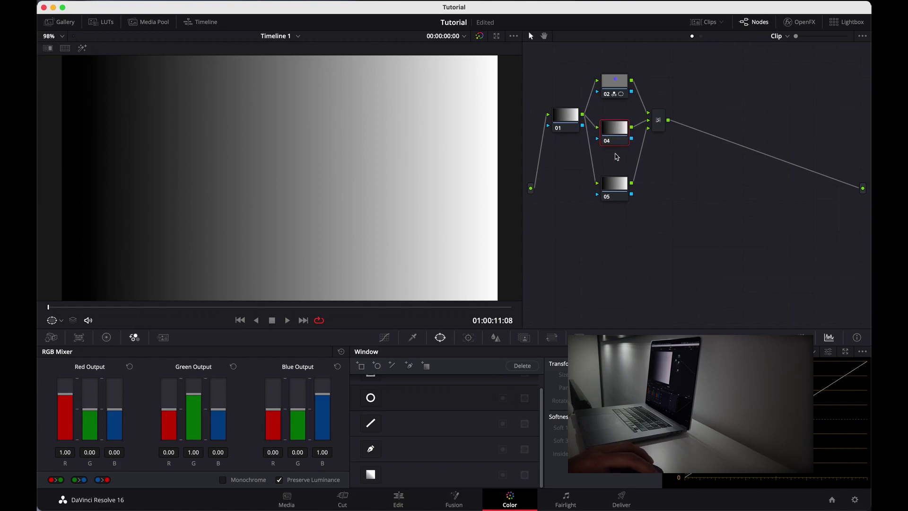
left_click(616, 185)
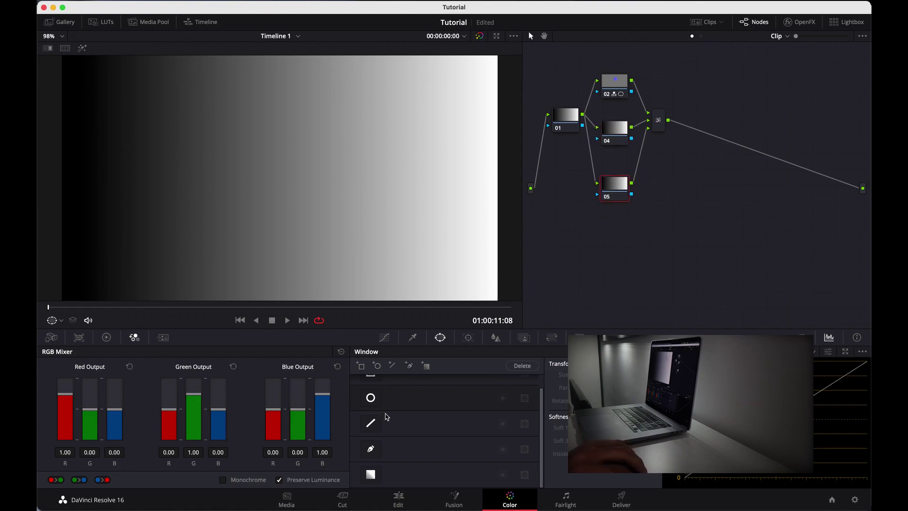
left_click(370, 397)
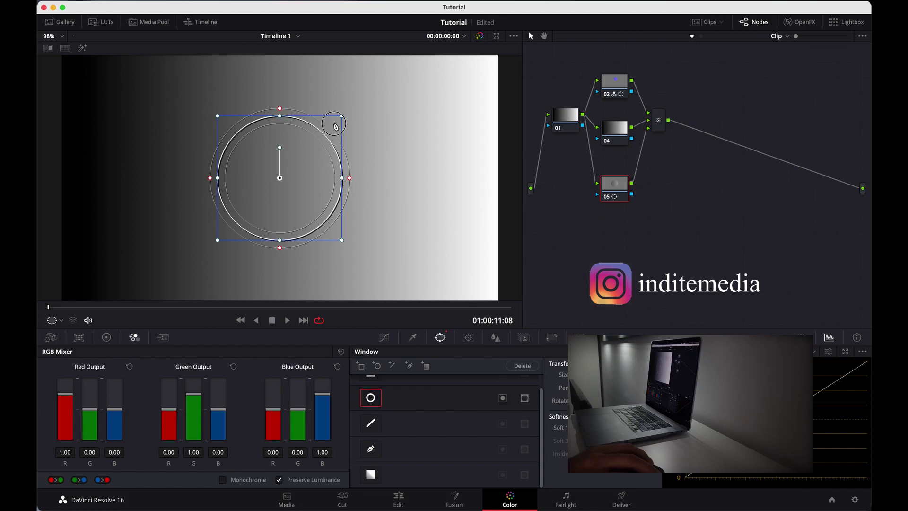
left_click_drag(334, 125, 318, 141)
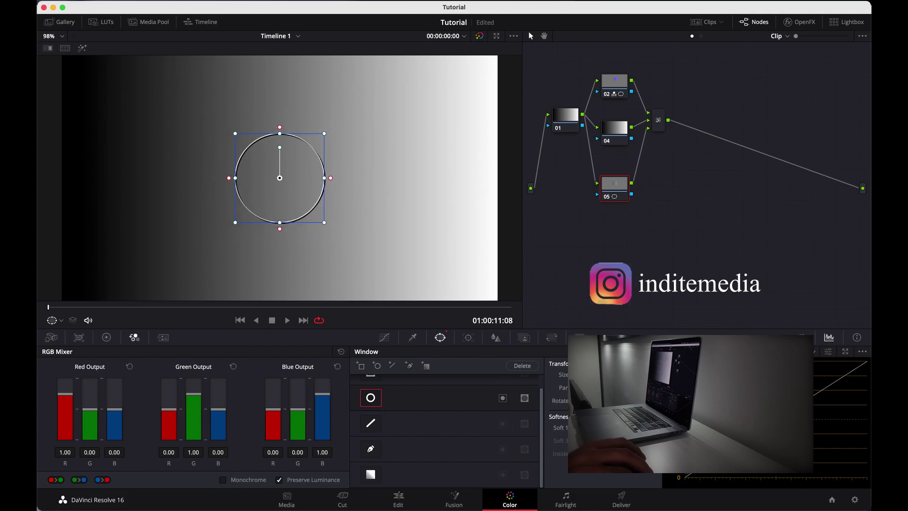
left_click_drag(324, 134, 315, 142)
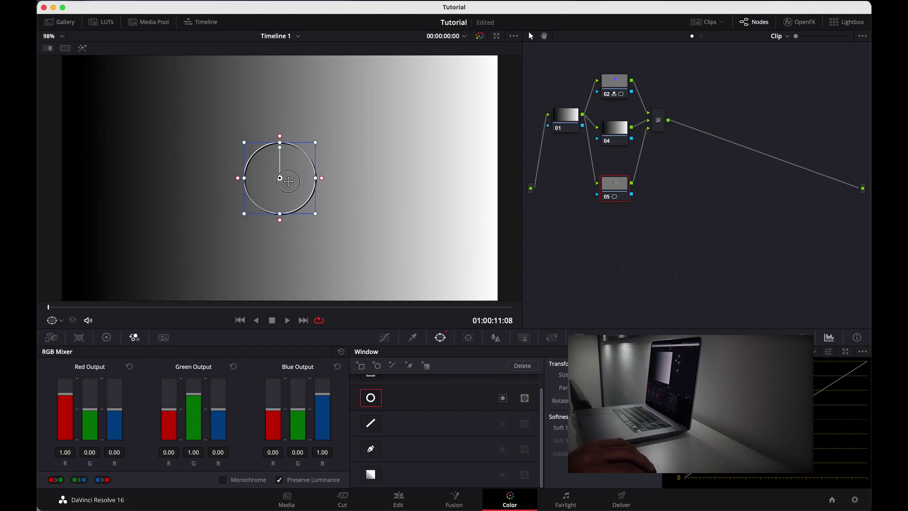
left_click_drag(288, 181, 335, 188)
left_click_drag(199, 405, 194, 439)
left_click_drag(323, 394, 321, 472)
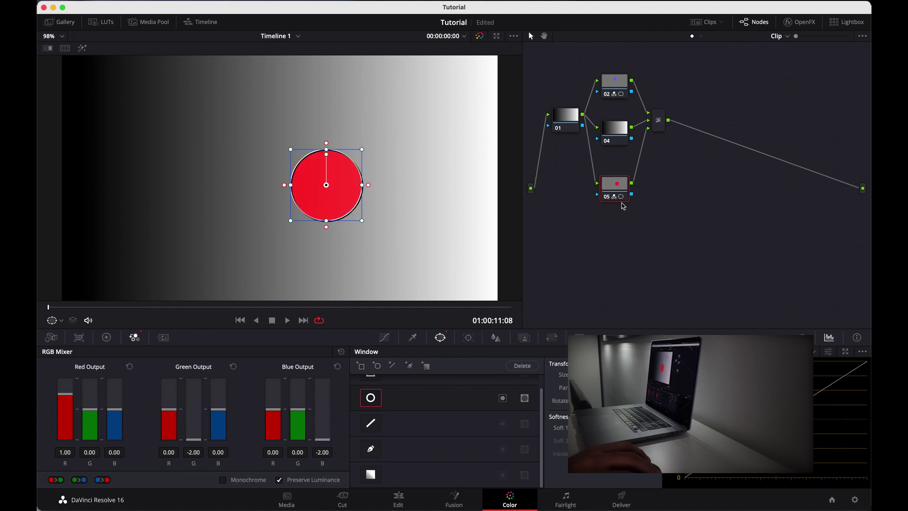
Give node 04 a green circle by lowering its red and blue outputs, and move node 05 to the top branch.
left_click(616, 131)
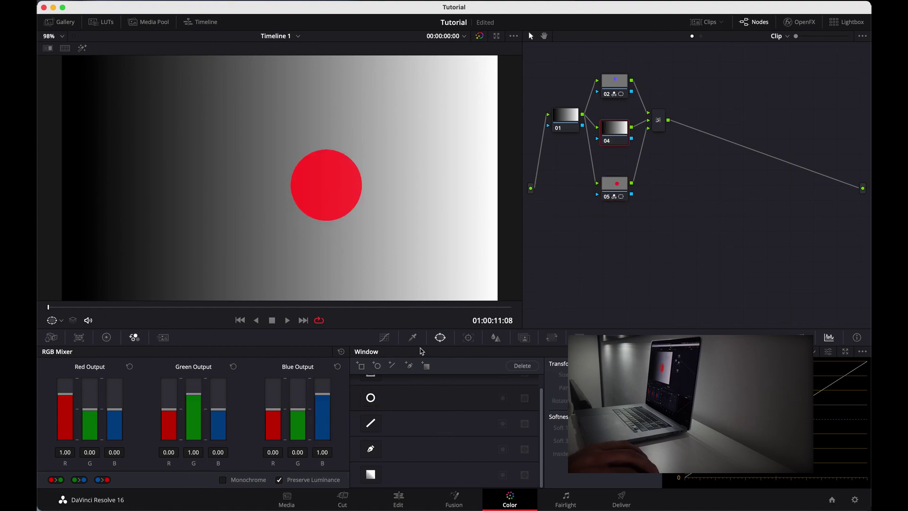
left_click(371, 398)
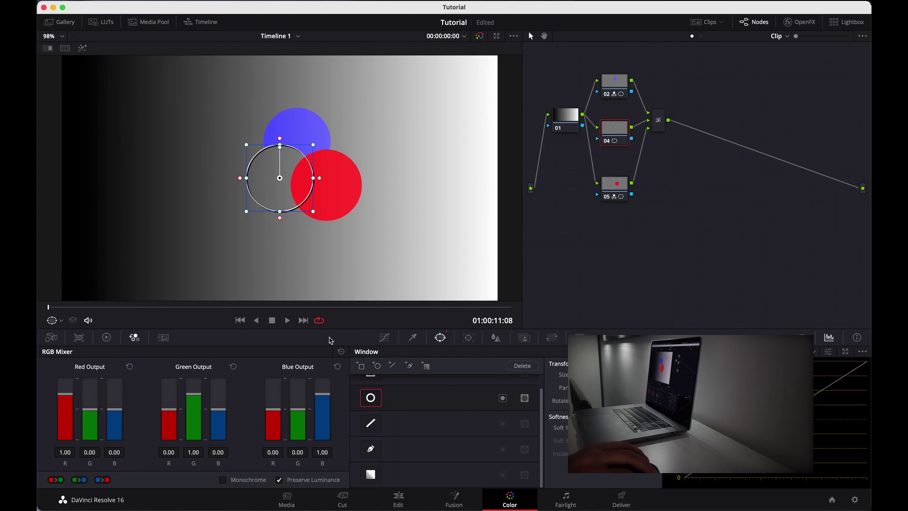
left_click_drag(74, 399, 66, 461)
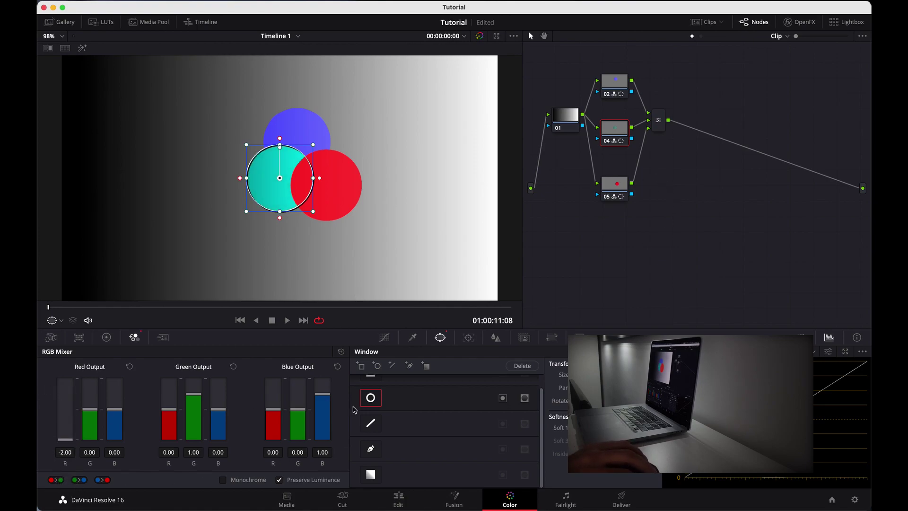
left_click_drag(333, 401, 323, 461)
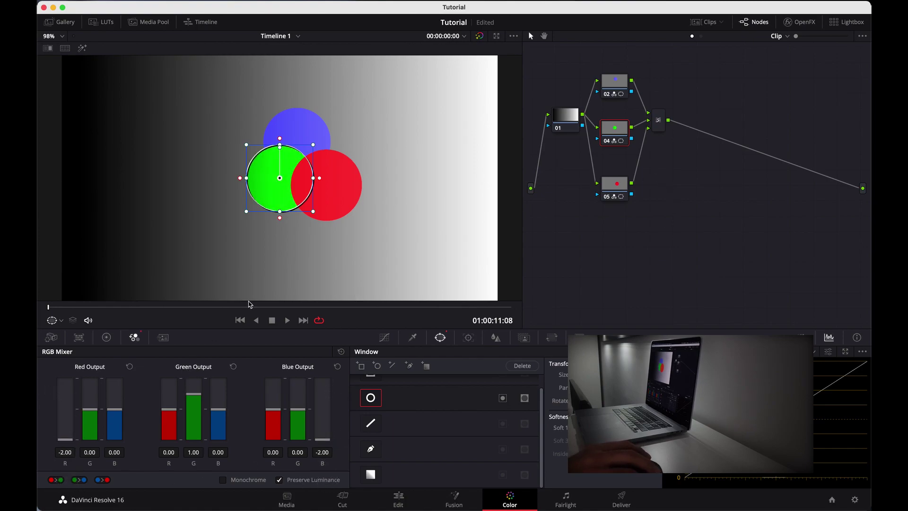
left_click_drag(285, 191, 272, 195)
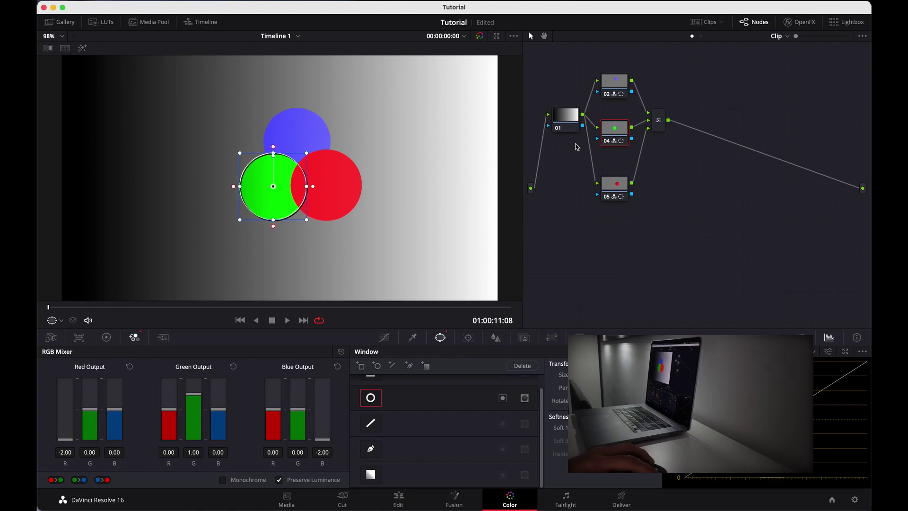
left_click_drag(619, 185, 613, 84)
left_click(611, 78)
Reconnect node 04's link into the mixer and check the red, green and blue circles.
left_click_drag(653, 124, 737, 127)
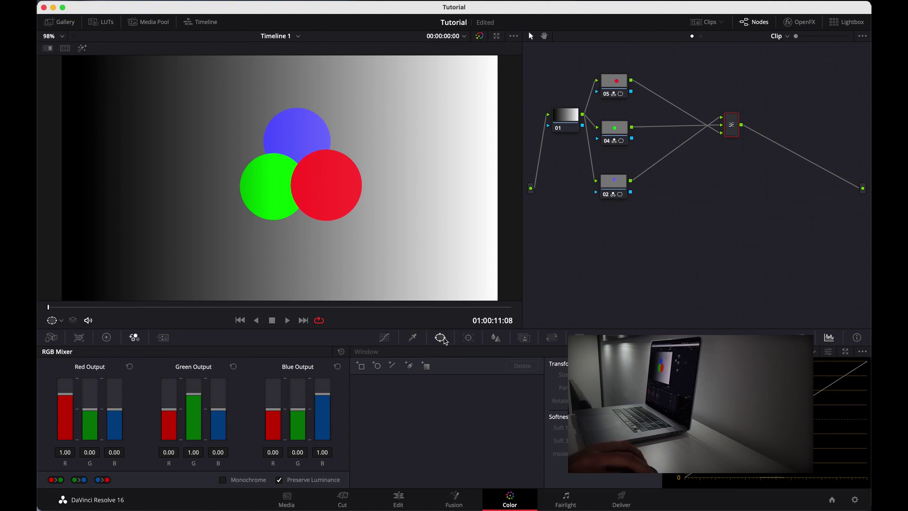
left_click_drag(615, 85, 620, 93)
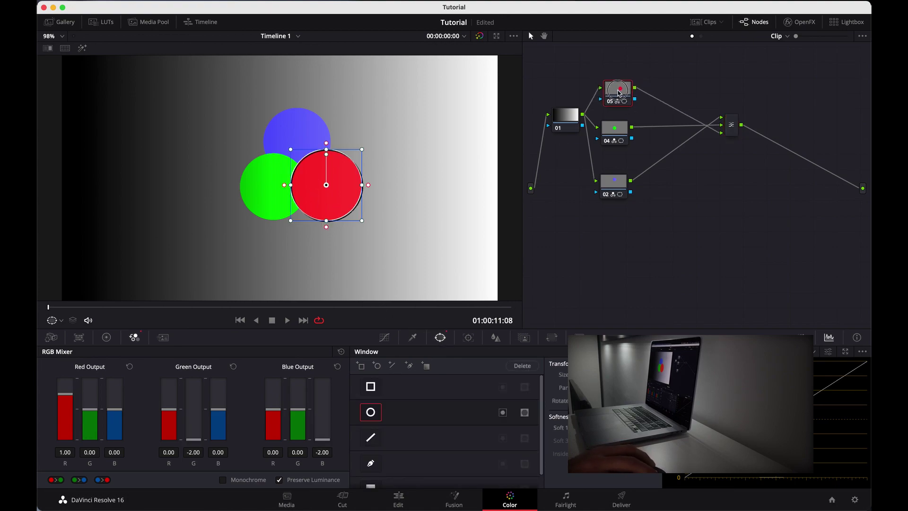
left_click_drag(616, 132, 619, 132)
left_click_drag(608, 188, 611, 189)
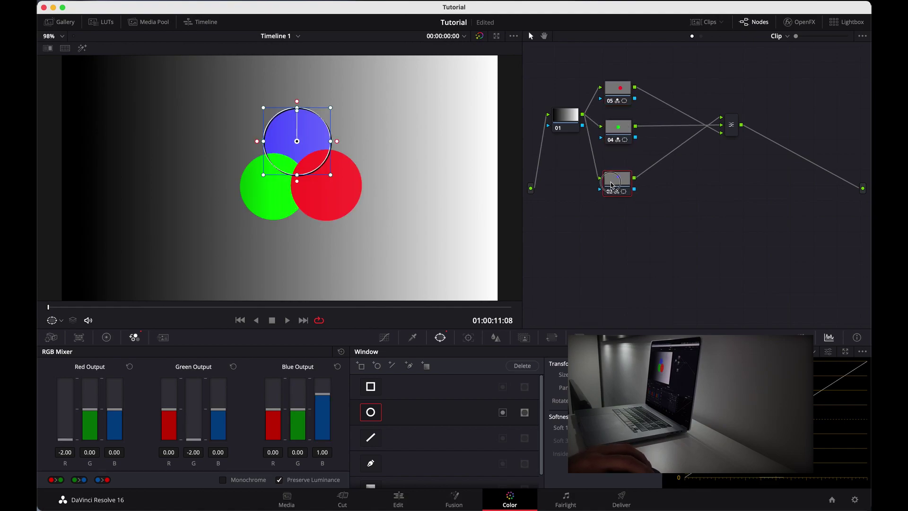
mouse_move(299, 143)
left_mouse_down()
mouse_move(298, 191)
mouse_move(298, 142)
left_mouse_up()
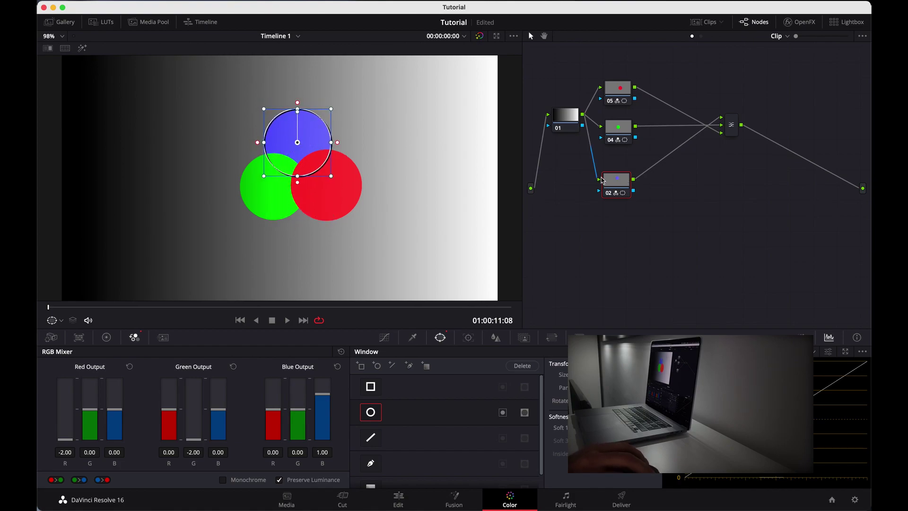
Move node 02 back to the top branch and node 05 down to the bottom branch.
left_click_drag(603, 180, 597, 55)
left_click_drag(617, 97, 619, 197)
left_click_drag(613, 58, 621, 86)
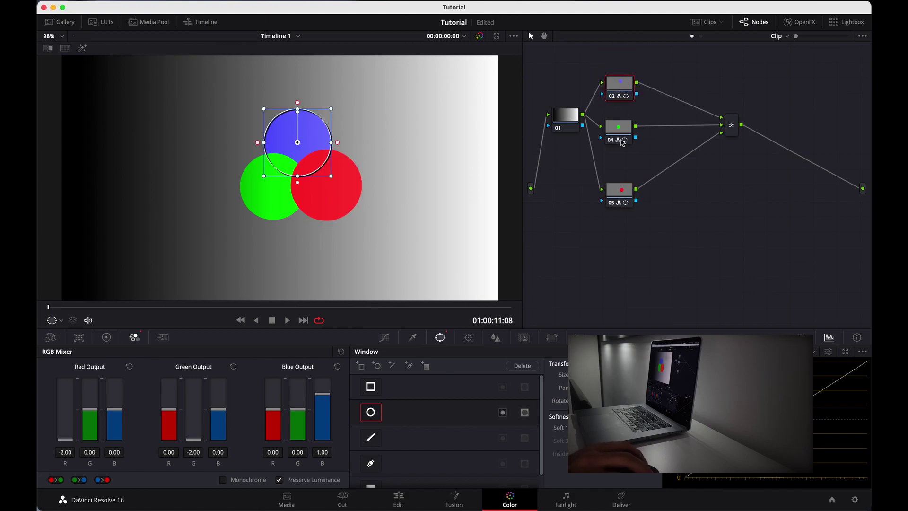
left_click_drag(621, 196, 614, 176)
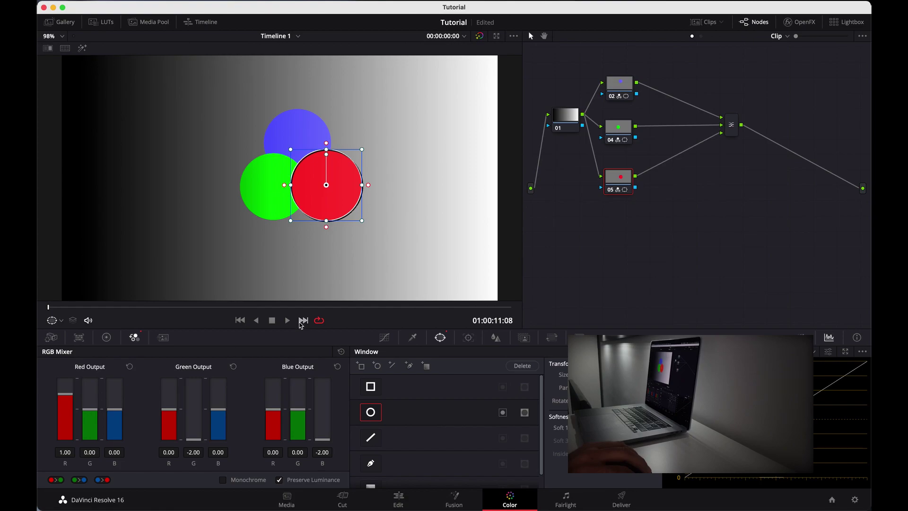
On the gradient clip, add a serial node and a layer mixer with nodes 02, 04 and 05.
left_click(303, 320)
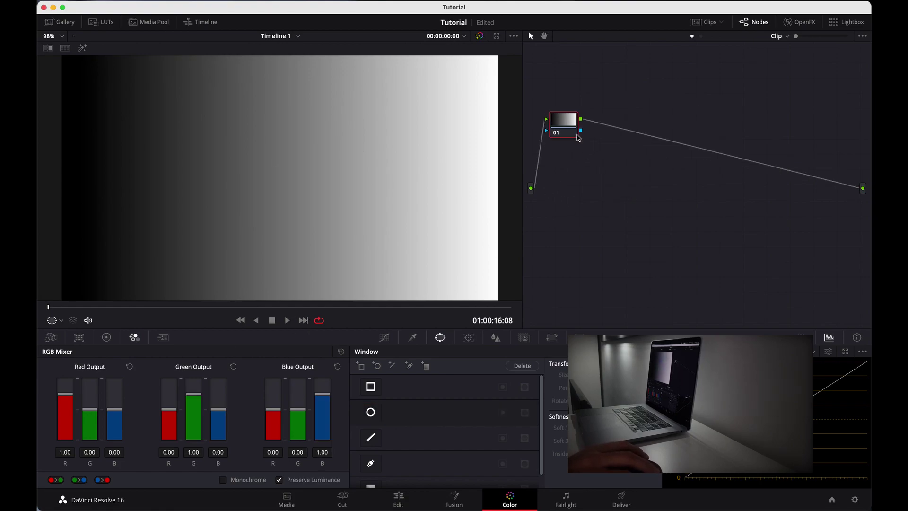
key("alt+s")
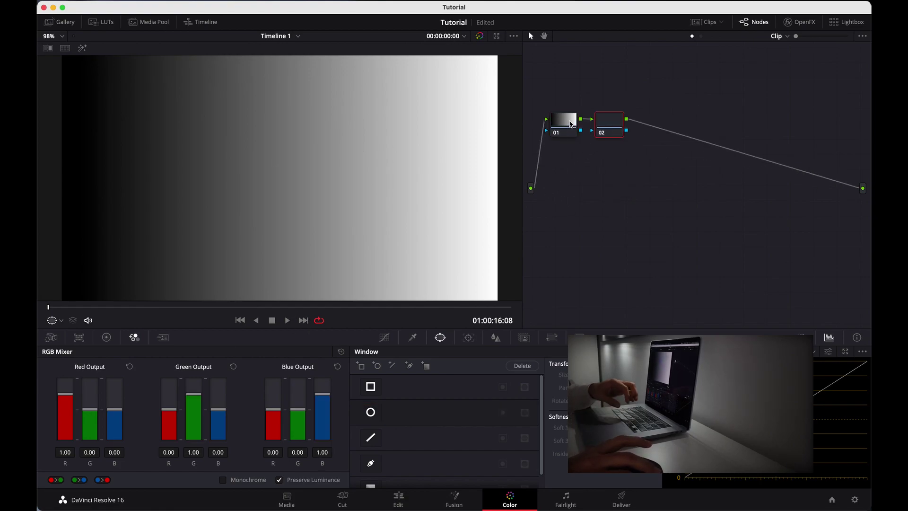
key("alt+l")
key("alt+l")
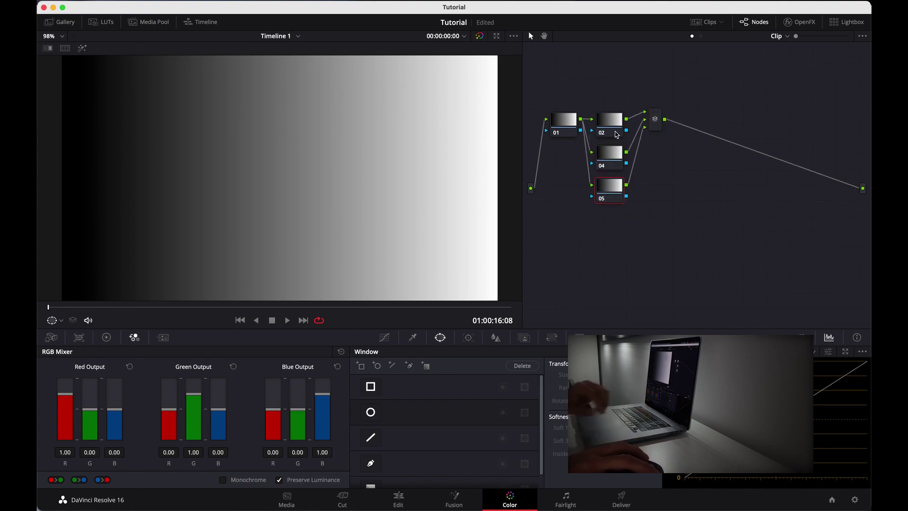
left_click_drag(656, 120, 689, 160)
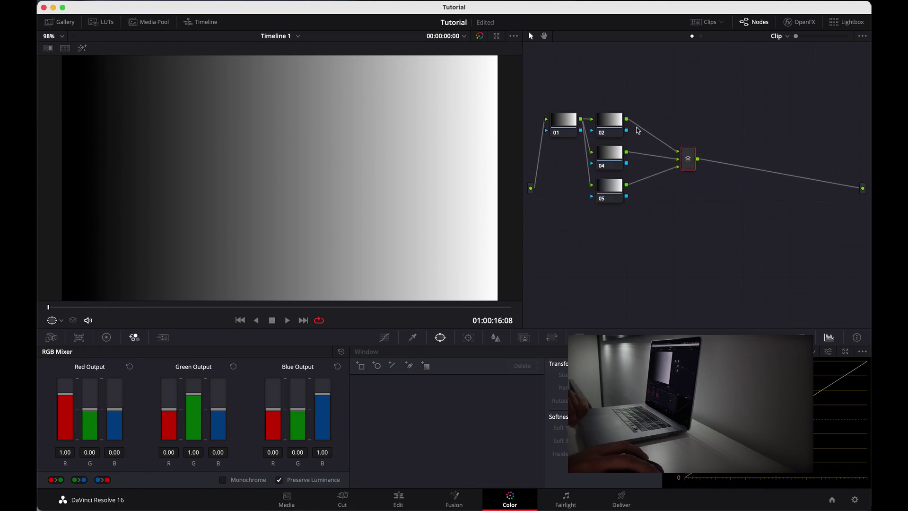
left_click(607, 124)
left_click_drag(606, 124, 610, 114)
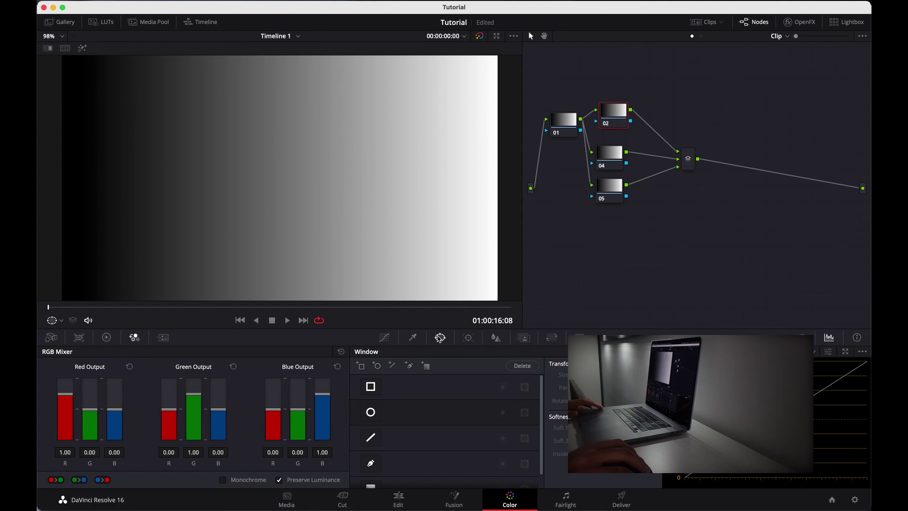
Give node 02 a small circle window up and right, turned blue with red and green outputs at -2.00.
left_click(371, 412)
left_click_drag(345, 114, 310, 148)
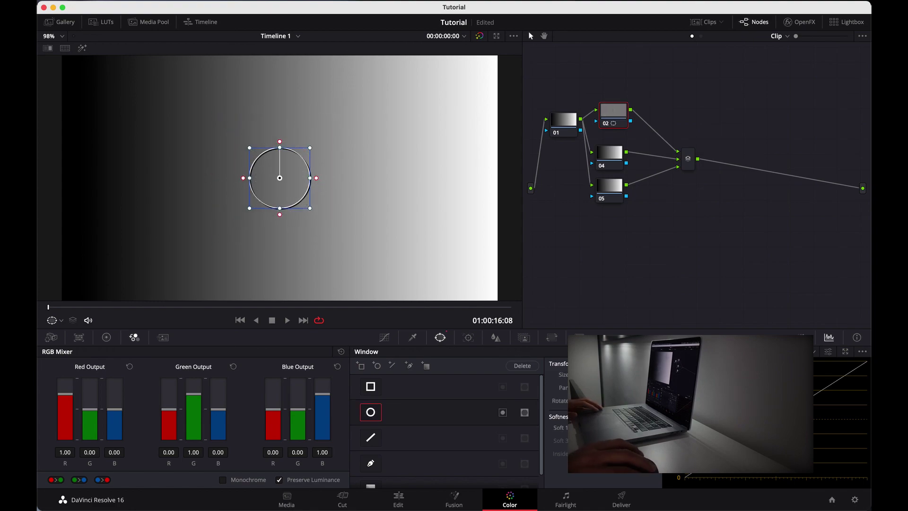
left_click_drag(255, 201, 274, 161)
left_click_drag(64, 394, 64, 440)
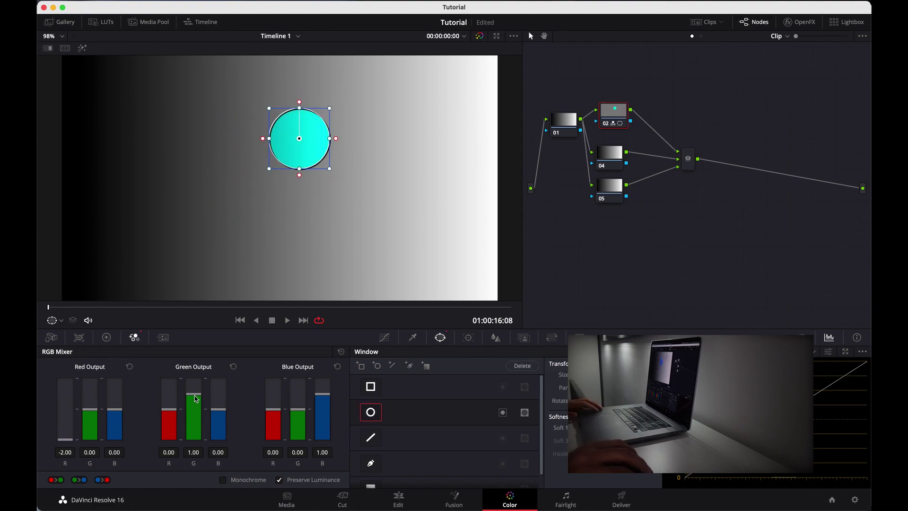
left_click_drag(193, 394, 194, 440)
Give node 04 a small circle window, turned green with red and blue outputs lowered.
left_click(609, 160)
left_click(371, 411)
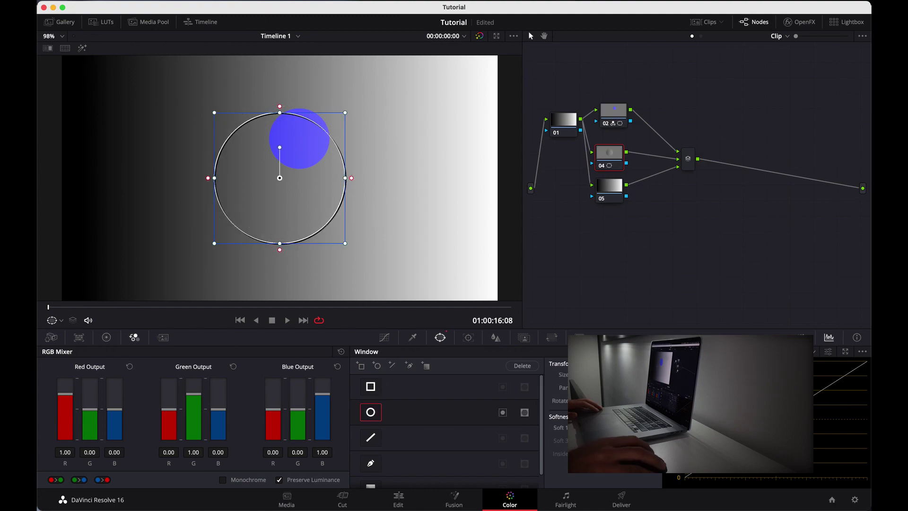
left_click_drag(346, 109, 310, 147)
left_click_drag(65, 394, 65, 440)
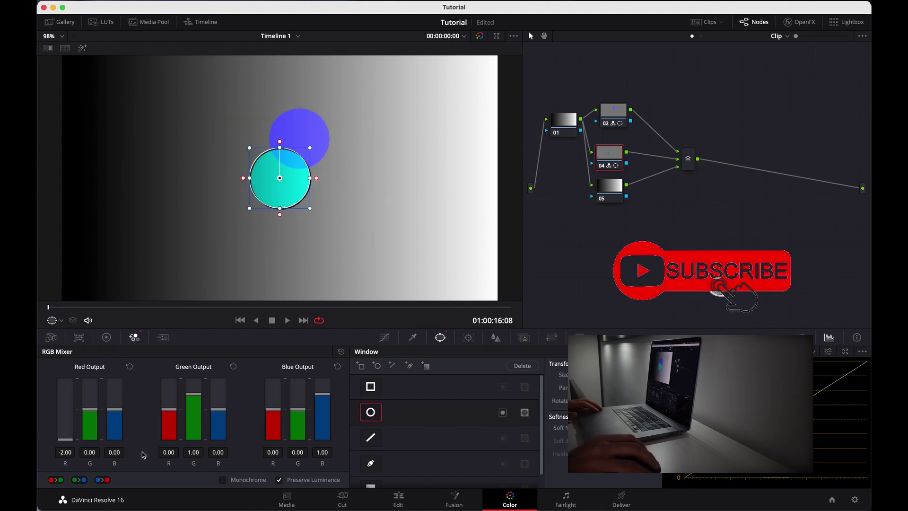
left_click_drag(322, 395, 322, 440)
Give node 05 a small circle beside the green one, turned red with green and blue outputs lowered.
left_click(610, 186)
left_click(370, 412)
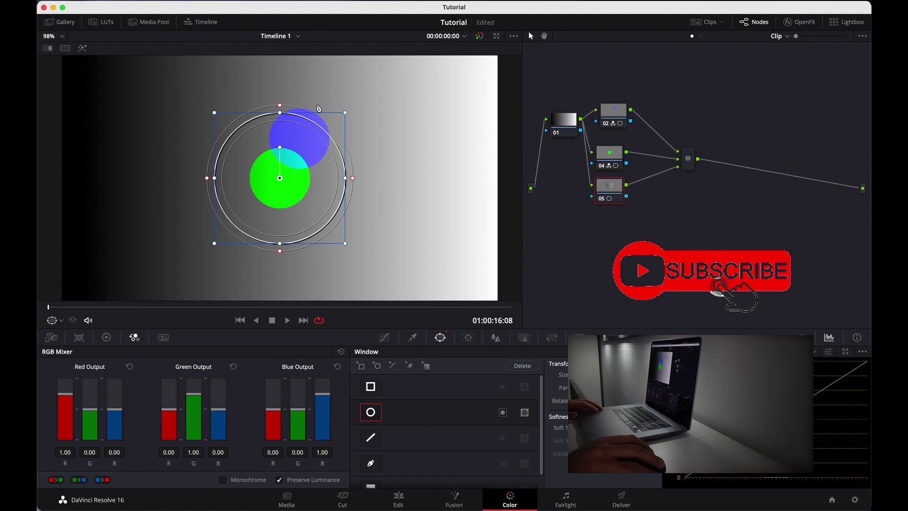
left_click_drag(345, 115, 314, 142)
left_click_drag(273, 191, 314, 195)
left_click_drag(362, 140, 357, 146)
left_click_drag(193, 395, 193, 439)
left_click_drag(323, 394, 320, 451)
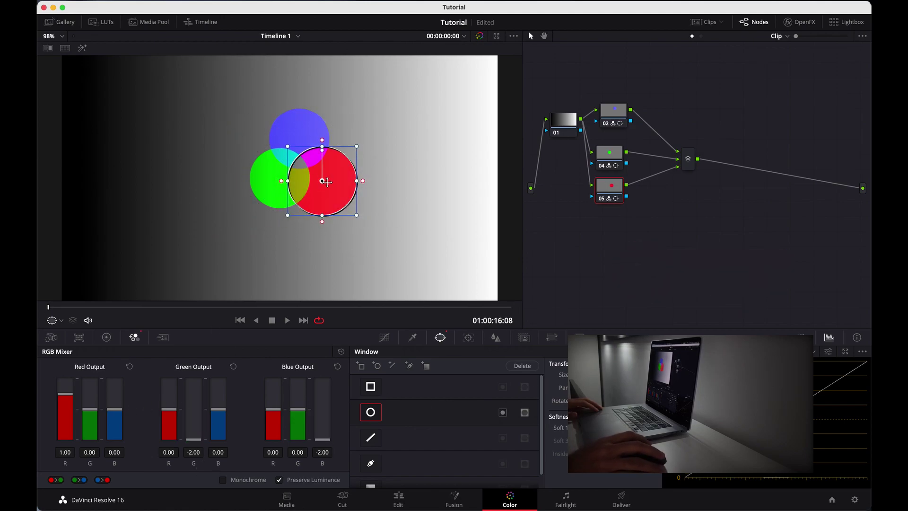
left_click_drag(327, 181, 328, 182)
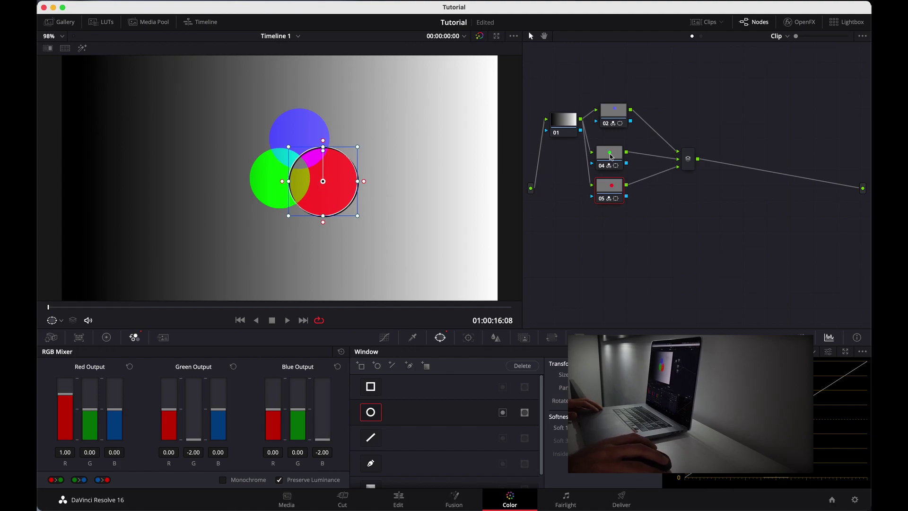
Move the red circle window up-left over the other circles in both the layer and parallel setups.
left_click_drag(611, 157, 617, 187)
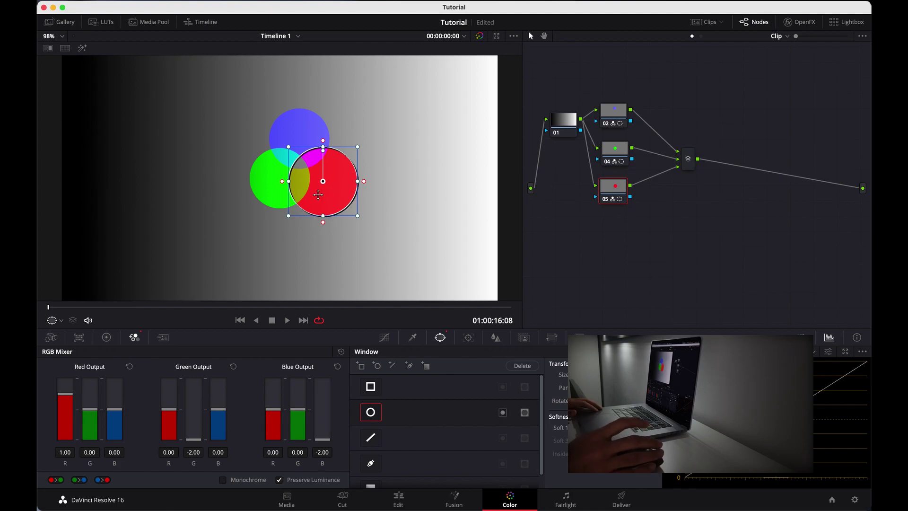
left_click_drag(318, 195, 295, 162)
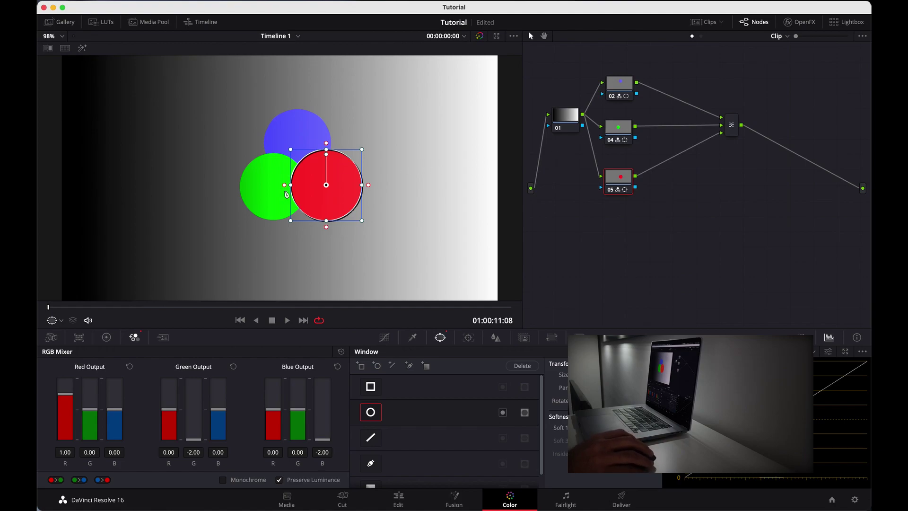
mouse_move(312, 185)
left_mouse_down()
mouse_move(274, 178)
mouse_move(284, 147)
mouse_move(302, 143)
mouse_move(272, 157)
mouse_move(268, 199)
mouse_move(283, 180)
mouse_move(268, 186)
mouse_move(305, 156)
mouse_move(319, 170)
left_mouse_up()
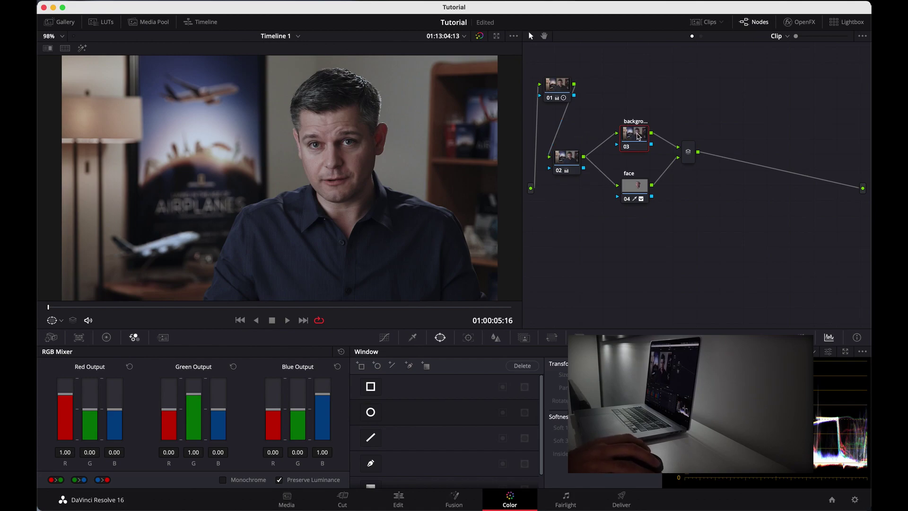
Check the face node's window, then select background node 03 and show the Color Wheels.
left_click_drag(638, 137, 636, 134)
left_click_drag(689, 154, 694, 154)
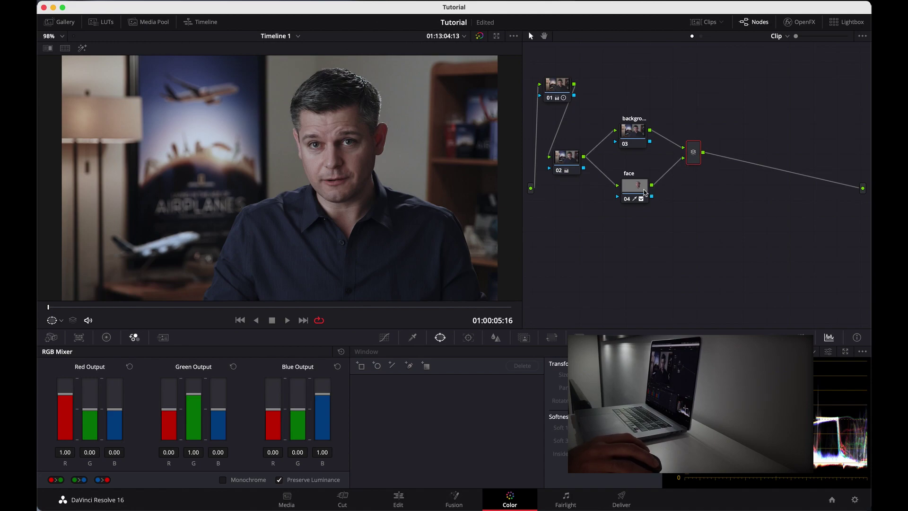
left_click_drag(645, 193, 631, 197)
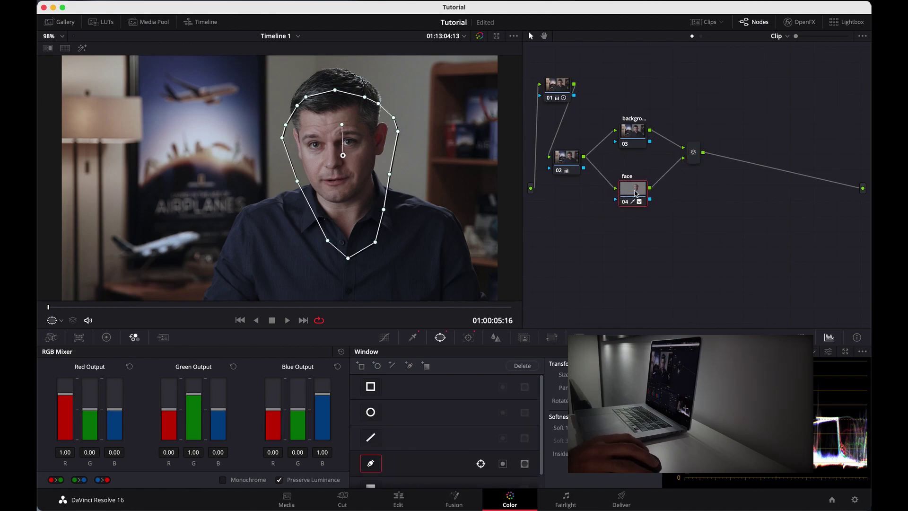
left_click_drag(636, 194, 636, 195)
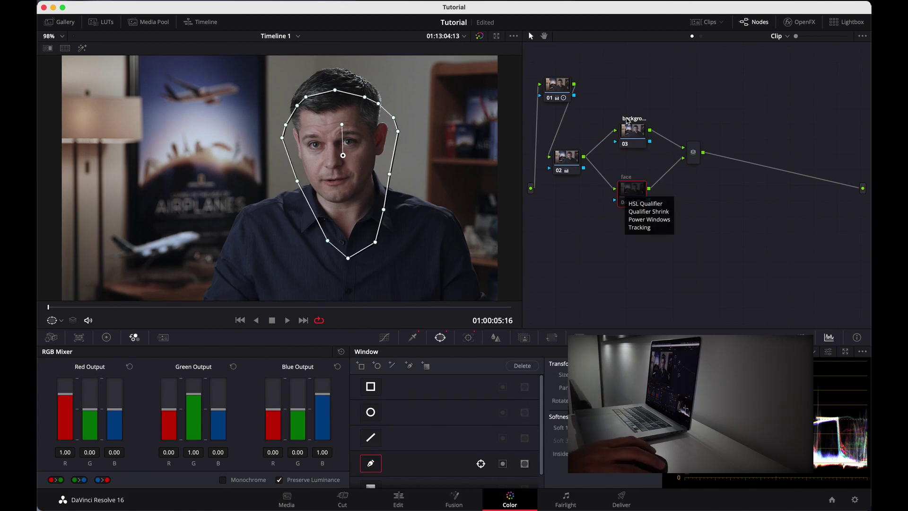
left_click(633, 130)
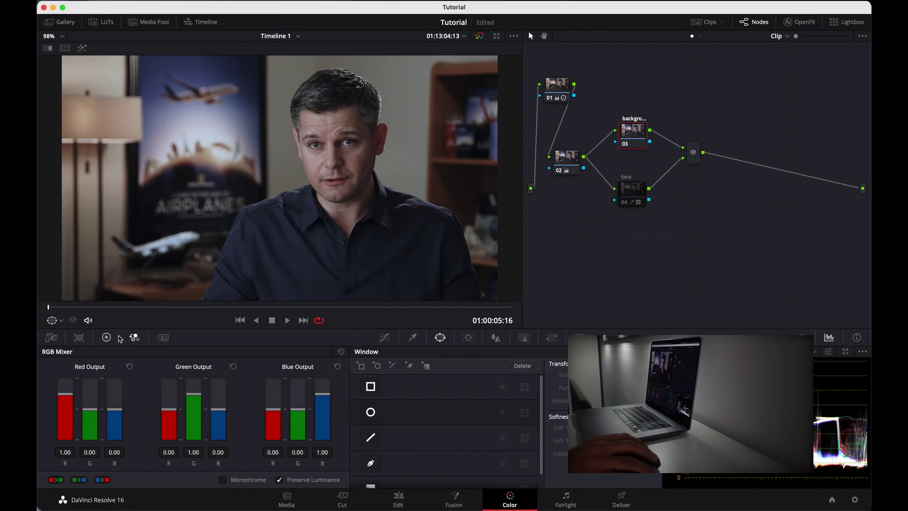
left_click(106, 337)
Cool background node 03 to Temp -2830, push its offset toward blue and warm its shadows slightly.
left_click_drag(151, 480, 454, 249)
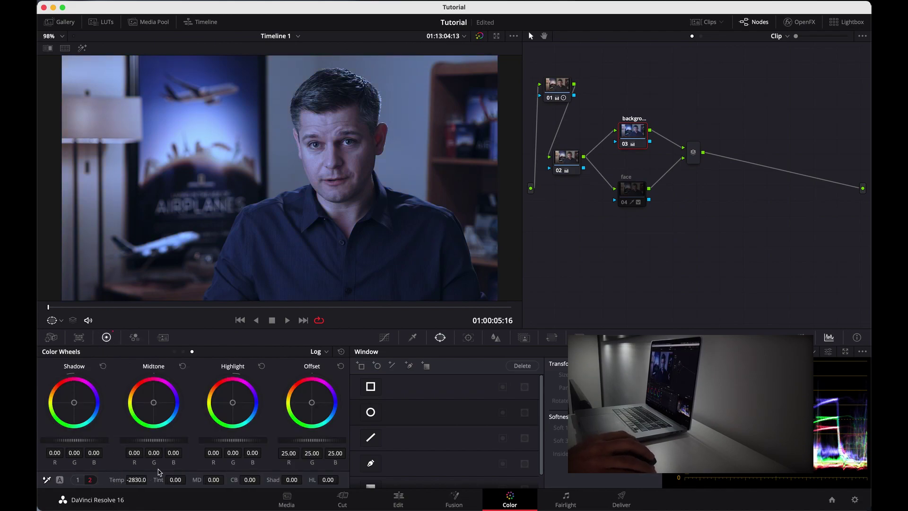
left_click_drag(312, 407, 340, 410)
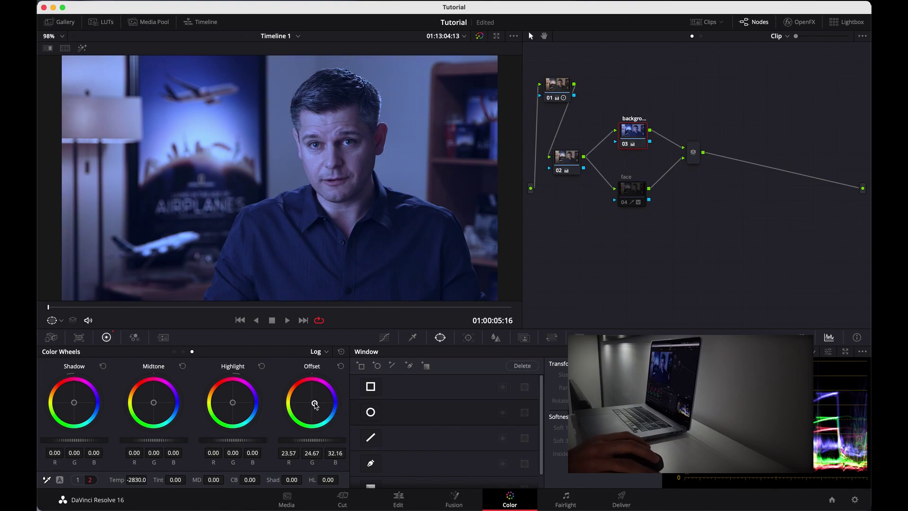
left_click_drag(73, 405, 72, 402)
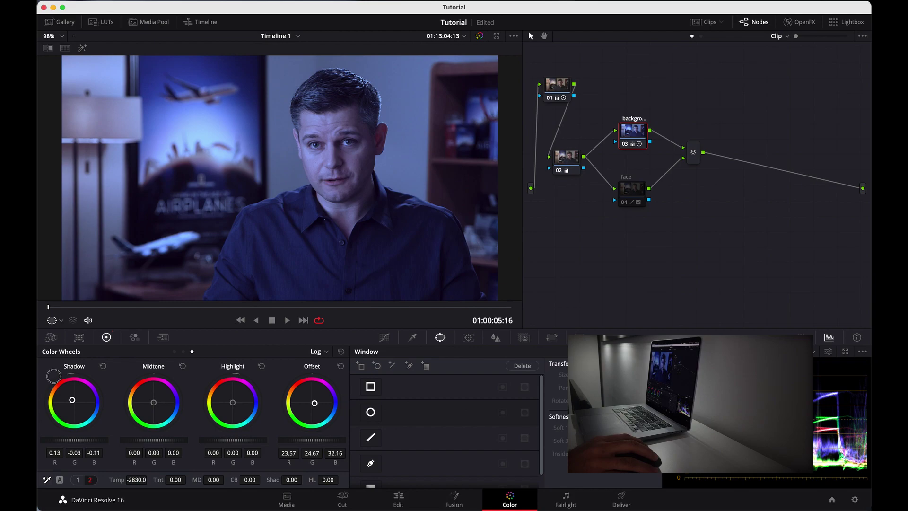
left_click(644, 190)
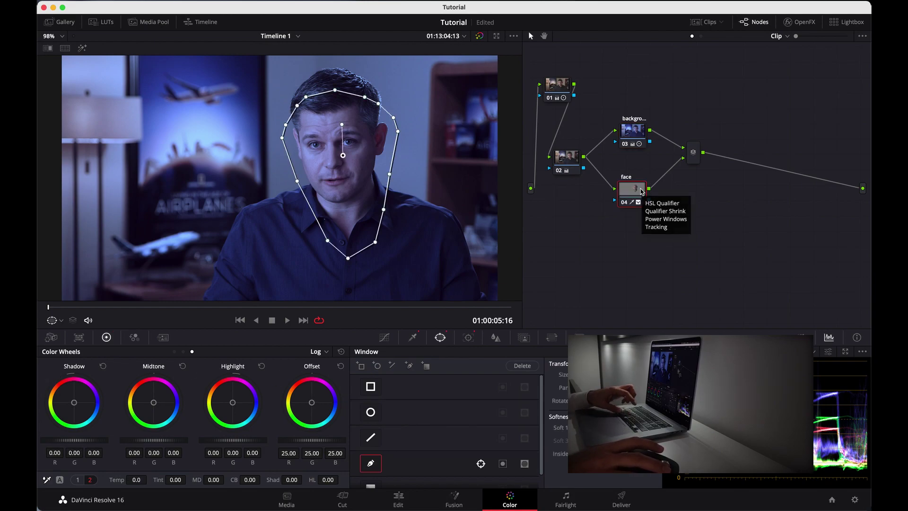
Check the face window in Highlight mode, then raise node 04's temperature to 1290.
key("shift+h")
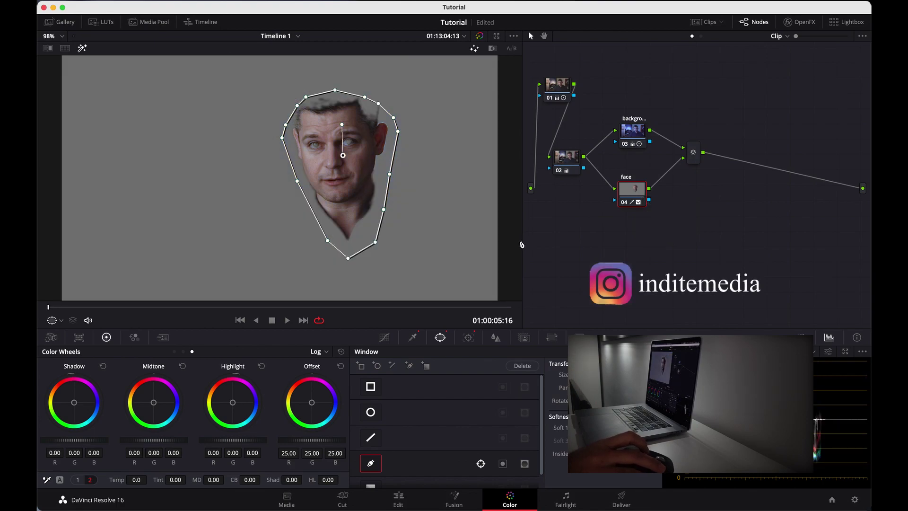
key("shift+h")
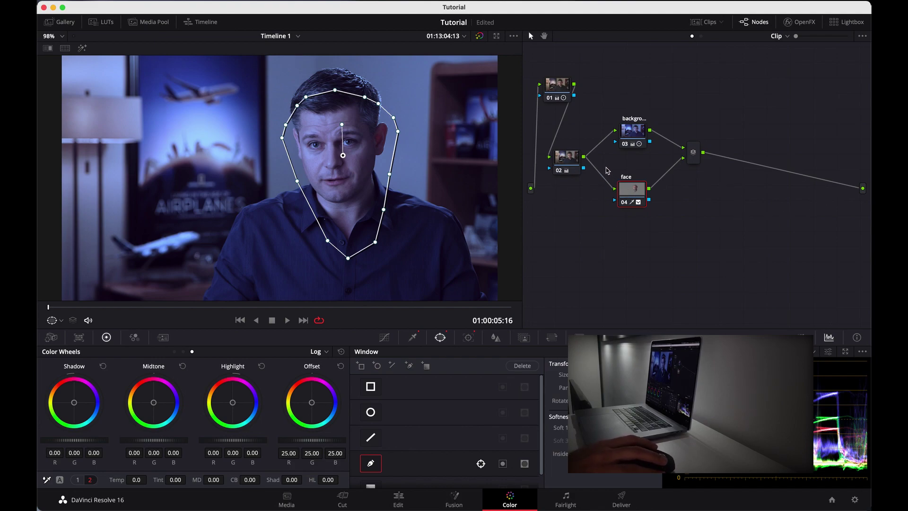
left_click_drag(629, 193, 629, 193)
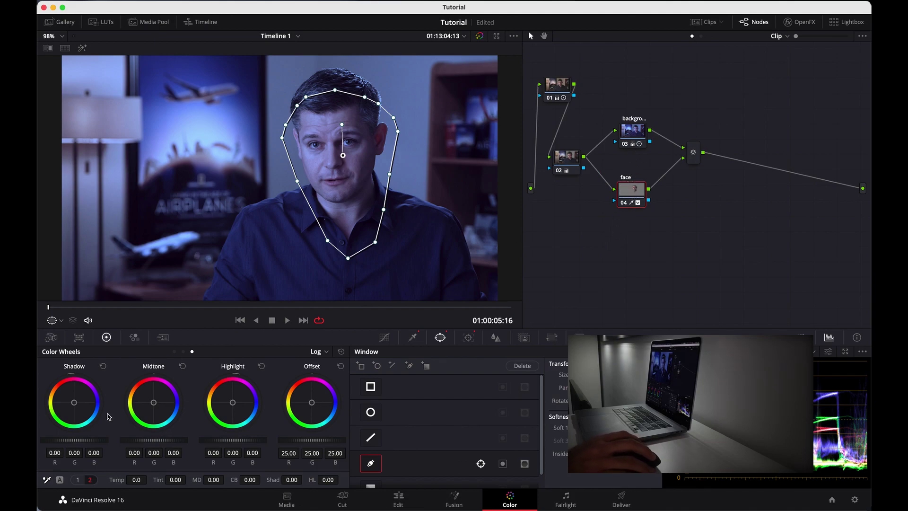
left_click_drag(136, 479, 201, 487)
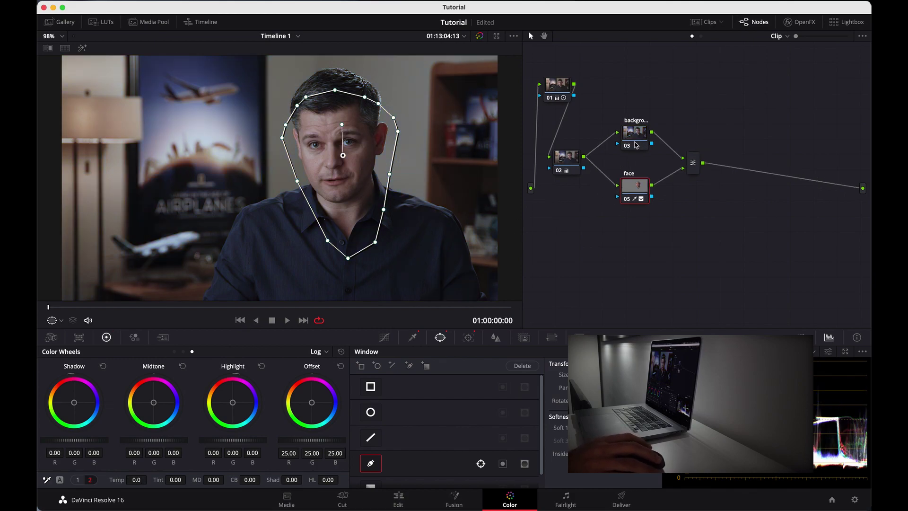
Tidy the mixer and background node positions and check the face node's window.
left_click_drag(691, 160, 692, 149)
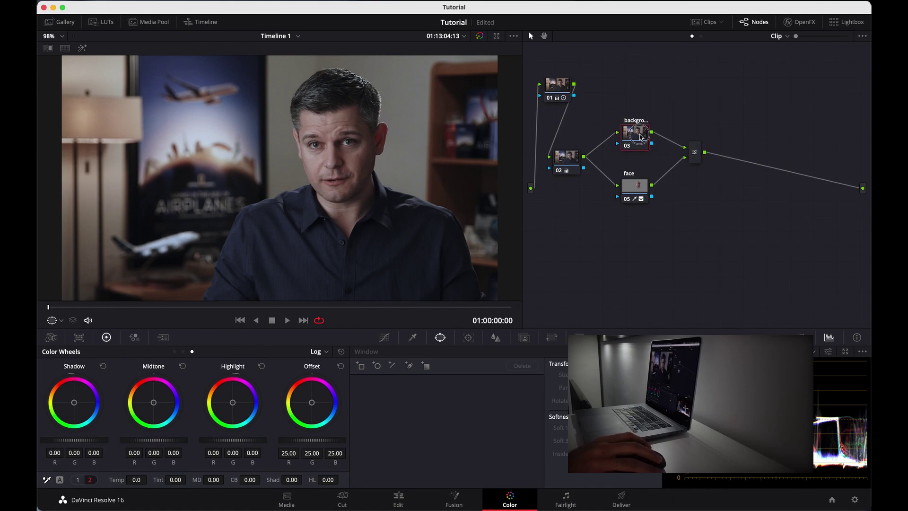
left_click_drag(641, 136, 642, 122)
left_click(635, 189)
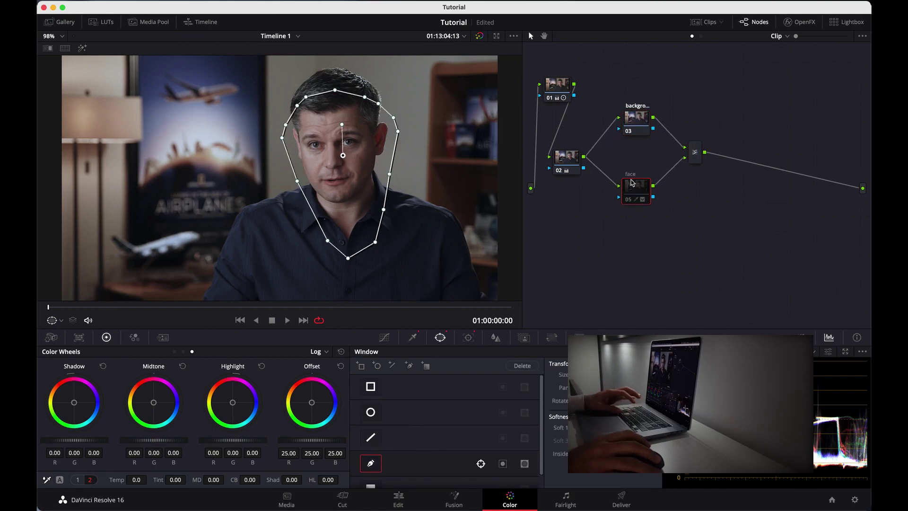
Grade background node 03: Temp -1370, offset toward blue (24.17/23.58/41.12), shadows nudged.
left_click(638, 132)
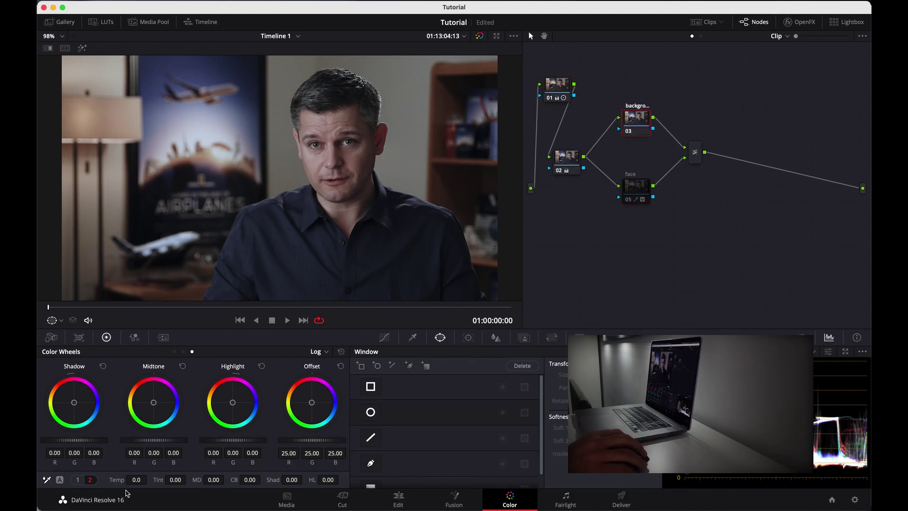
left_click_drag(135, 479, 72, 480)
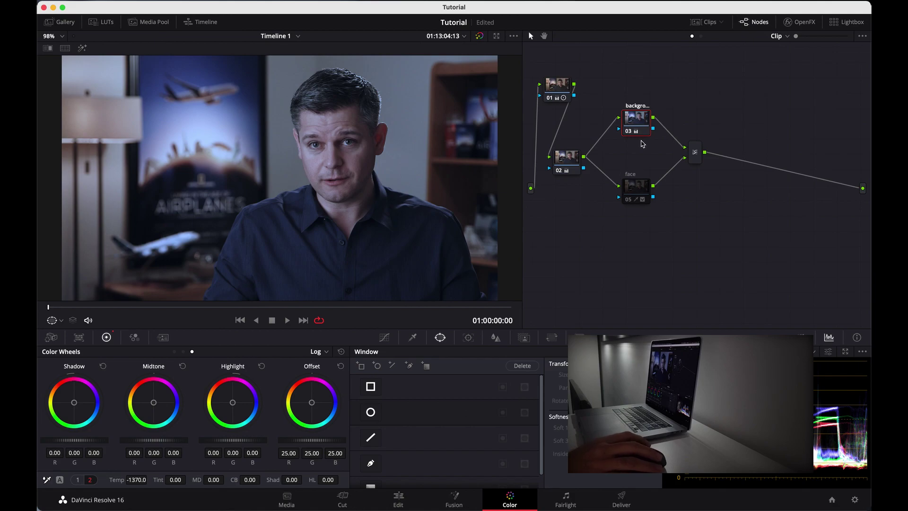
left_click_drag(641, 125, 644, 124)
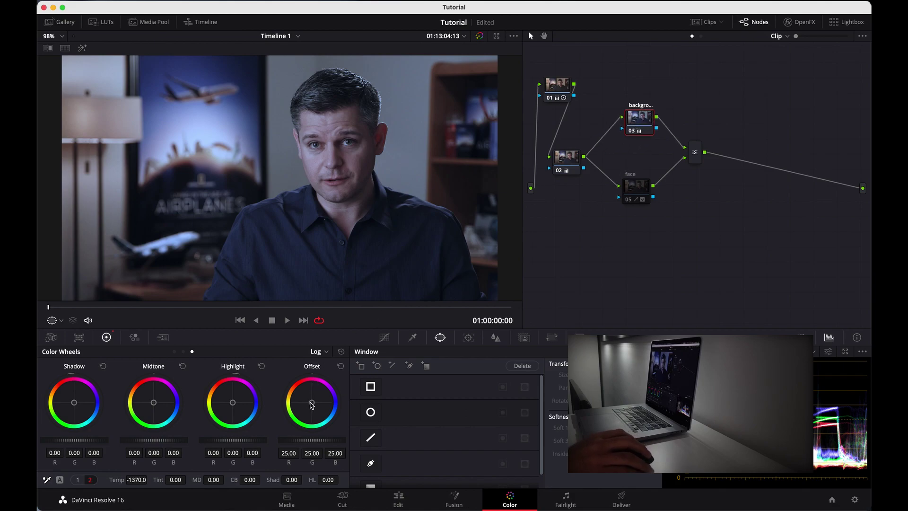
left_click_drag(311, 405, 317, 403)
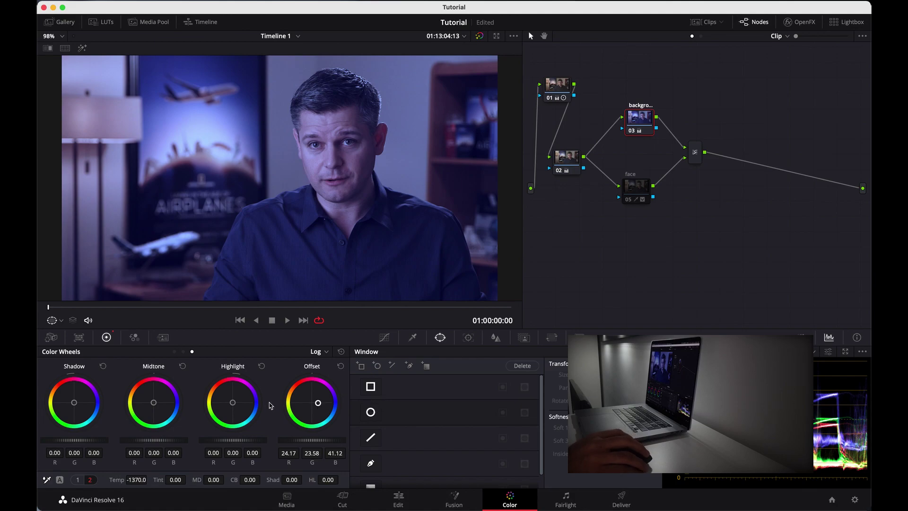
left_click_drag(79, 404, 77, 400)
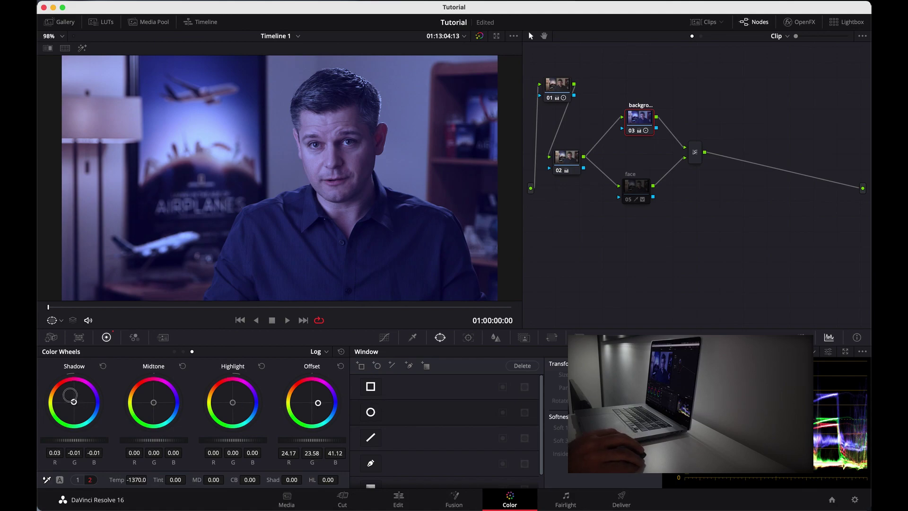
Show face node 05's power window, then switch to the clip at 01:00:05:16 with the warmed face grade.
left_click(634, 182)
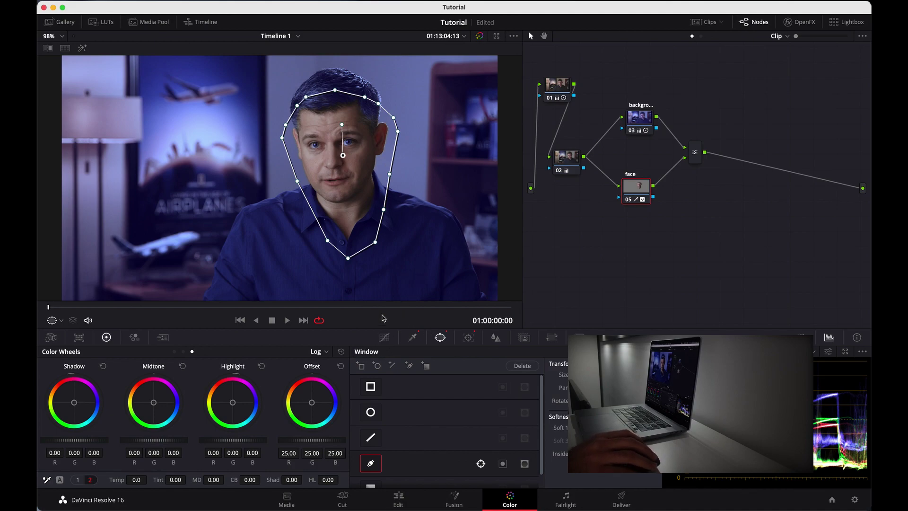
left_click(302, 320)
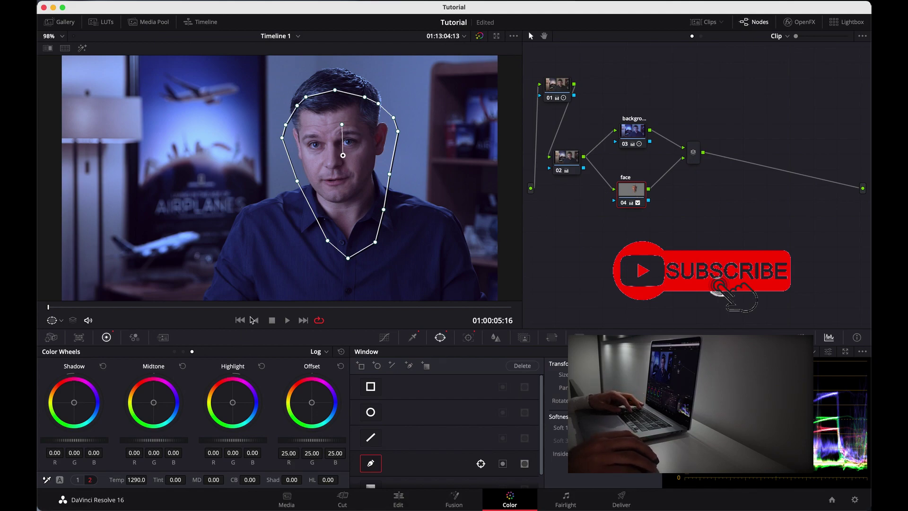
Go back to the clip at 01:00:00:00 and select face node 05, nudging it slightly right.
left_click(241, 321)
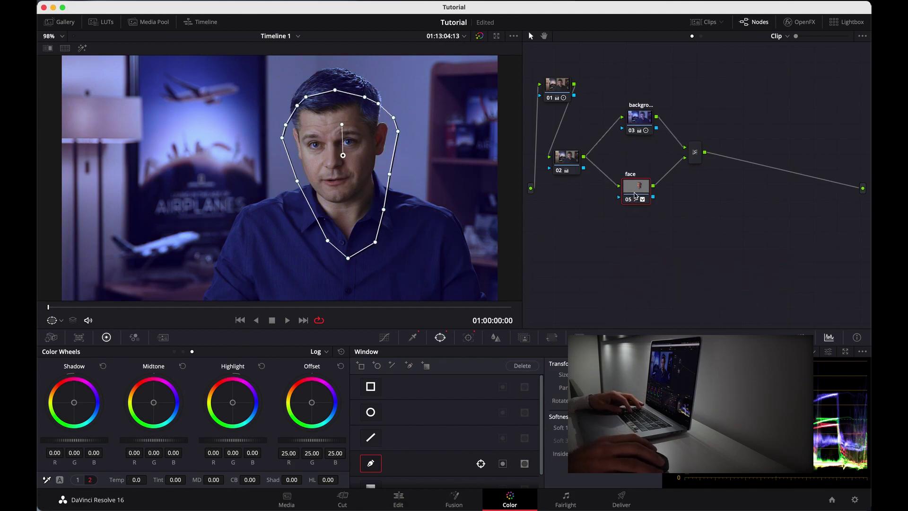
left_click(636, 194)
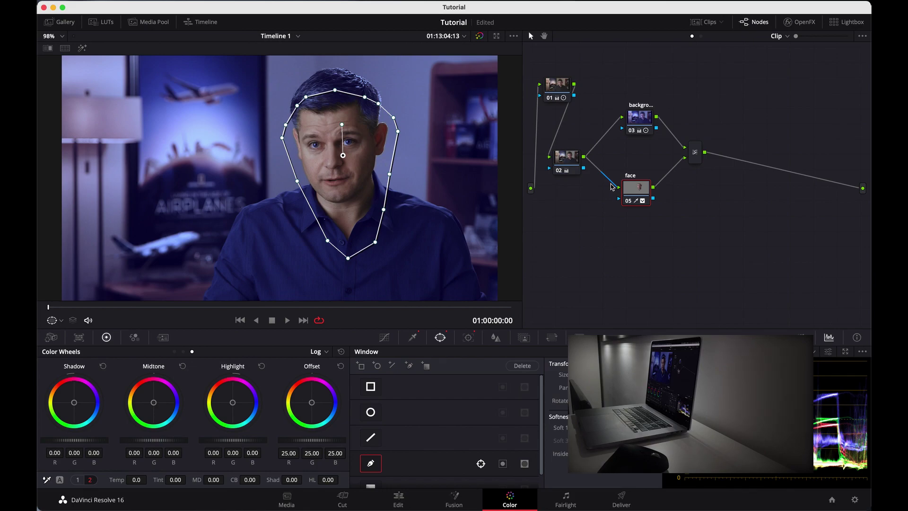
left_click_drag(634, 188, 638, 191)
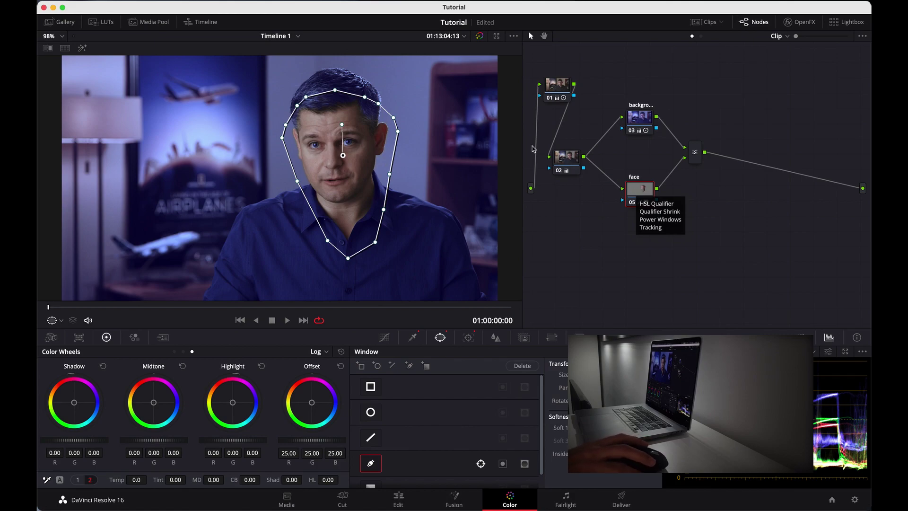
Move node 02 slightly up, then compare the face node and background node 03 grades.
left_click_drag(571, 159, 574, 152)
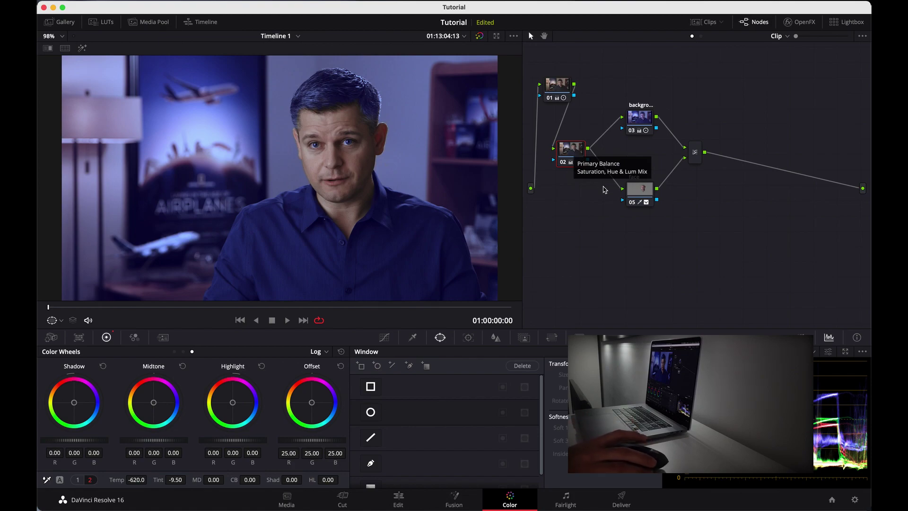
left_click(642, 193)
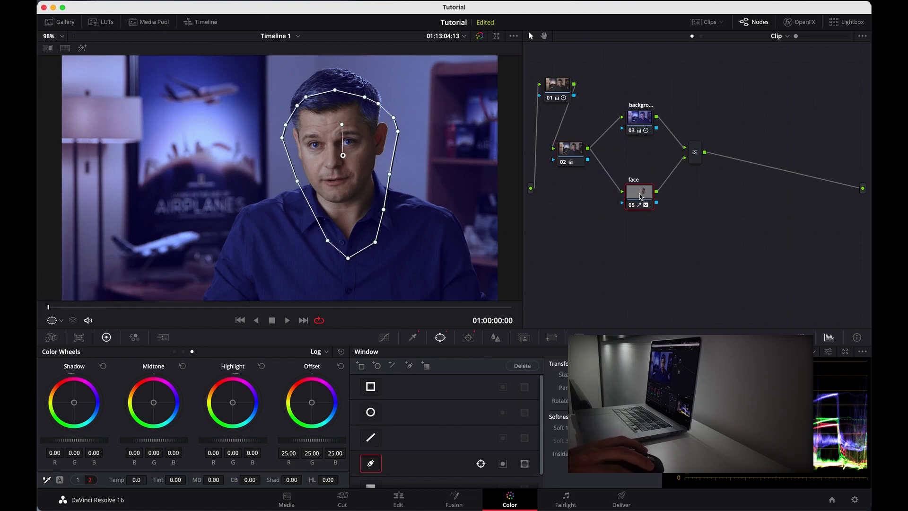
left_click(636, 130)
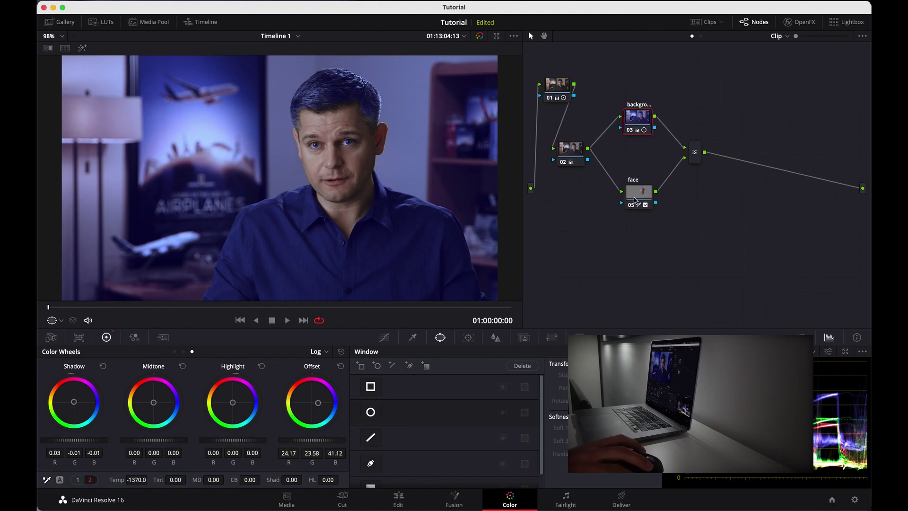
left_click(635, 198)
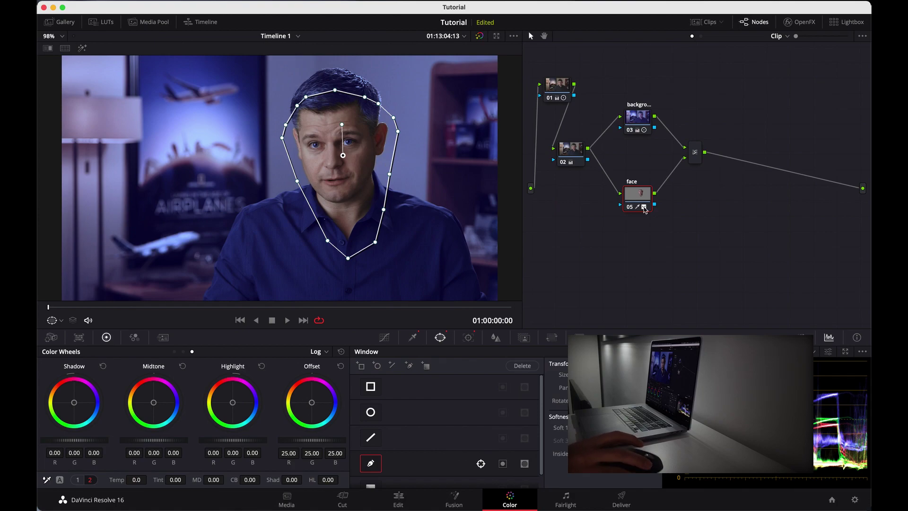